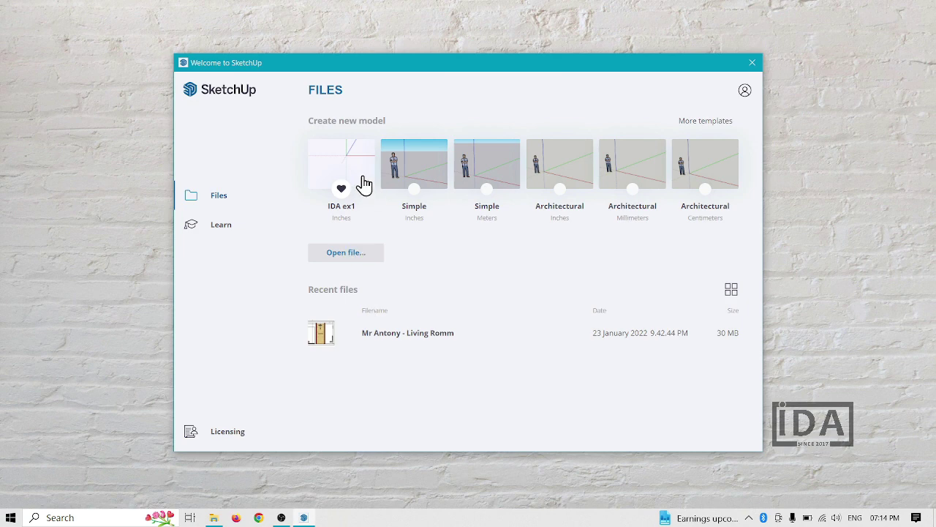
Close the Welcome dialog, switch to Select, and expand then collapse the Materials, Components and Styles panels
key(alt+F4)
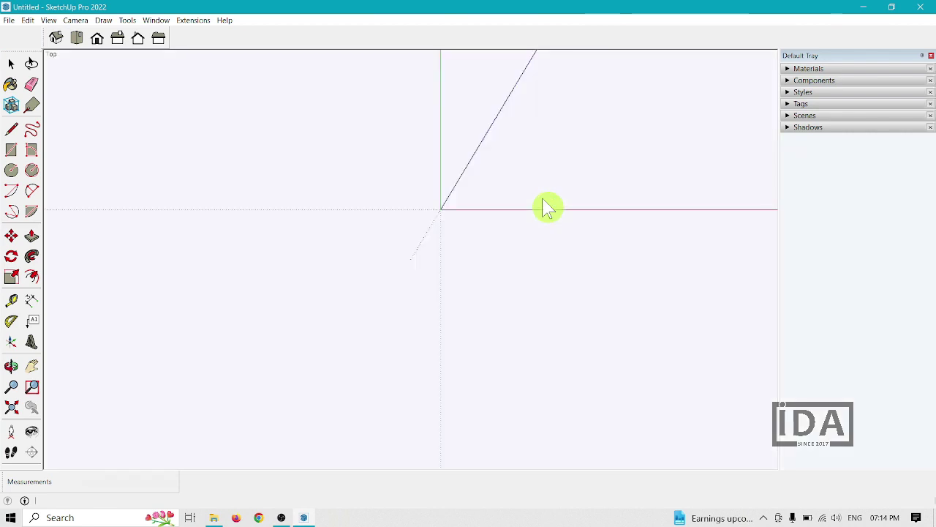
key(space)
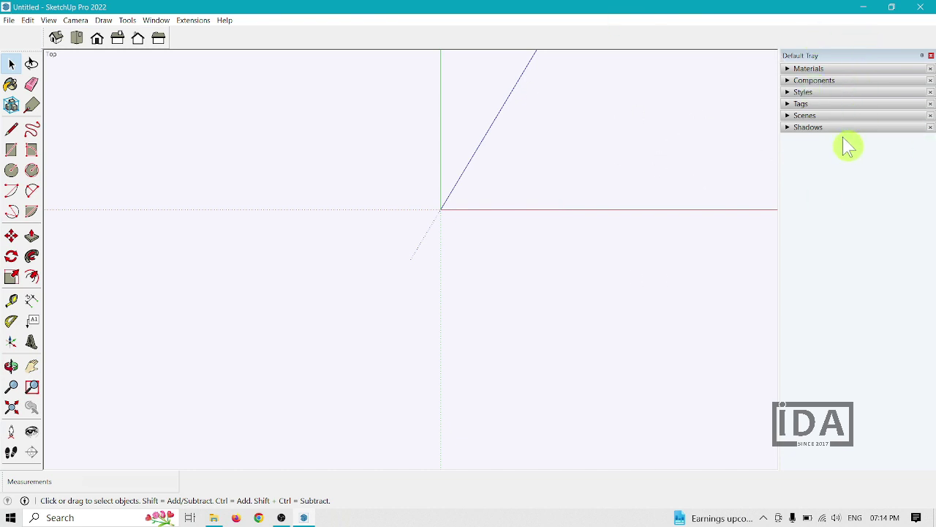
click(799, 70)
click(793, 70)
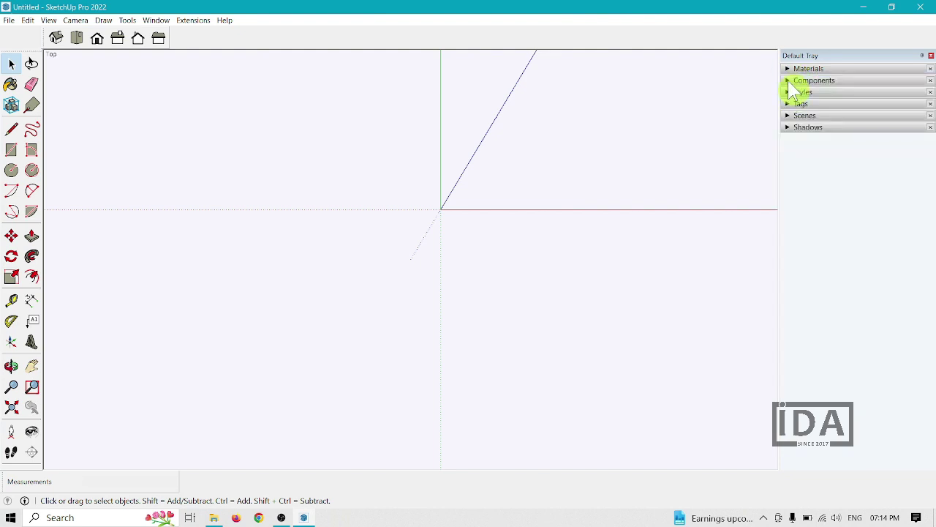
click(790, 82)
click(791, 82)
click(789, 92)
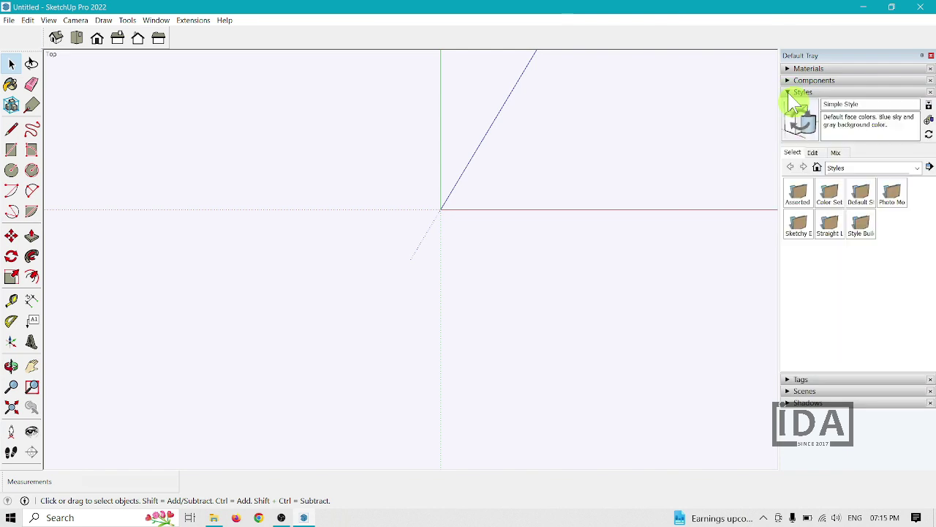
click(790, 93)
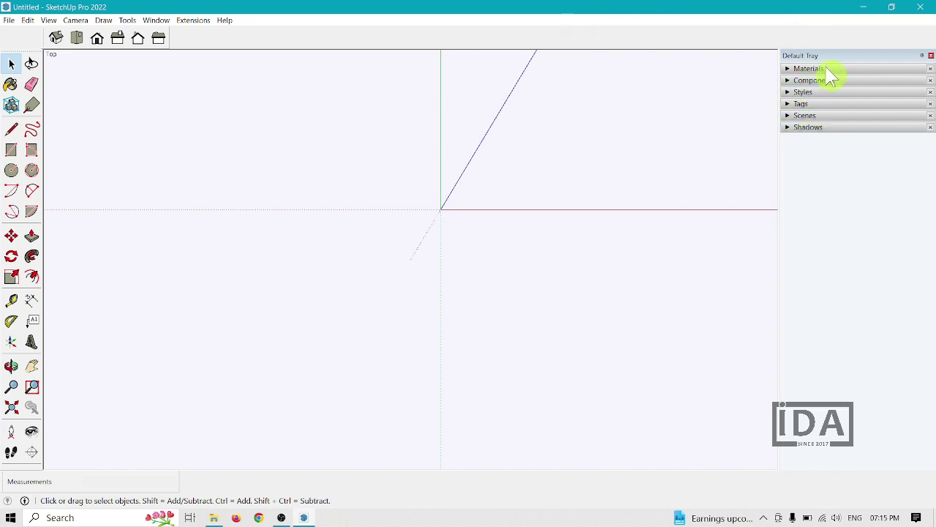
Expand and collapse the Components, Styles, Tags and Scenes panels again, then expand Shadows
click(790, 81)
click(789, 81)
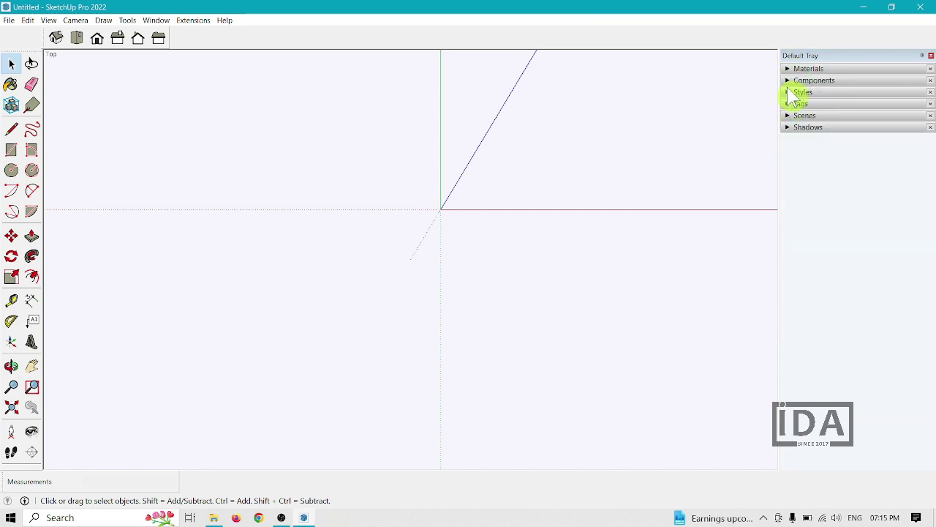
click(790, 92)
click(792, 92)
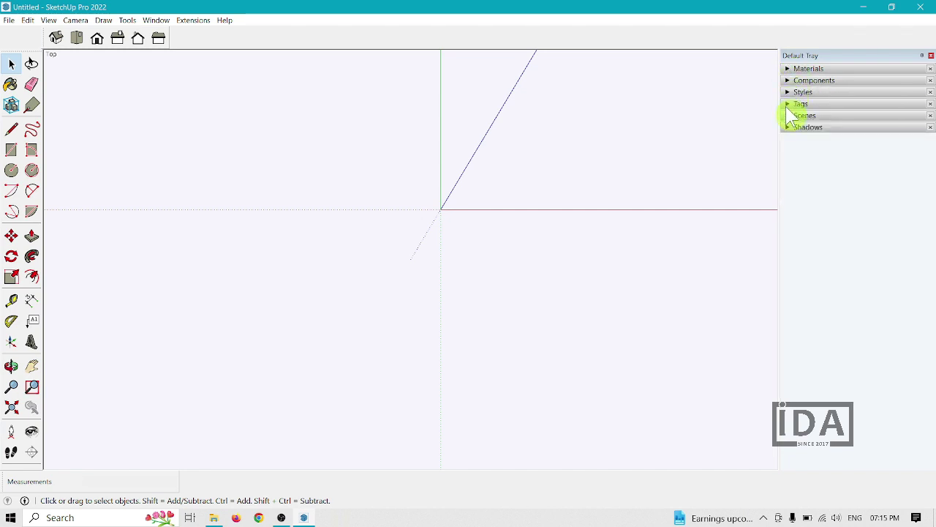
click(790, 104)
click(791, 104)
click(793, 115)
click(792, 115)
click(795, 128)
Collapse Shadows, reopen and close the Welcome dialog, then show the Window > Default Tray submenu
click(795, 127)
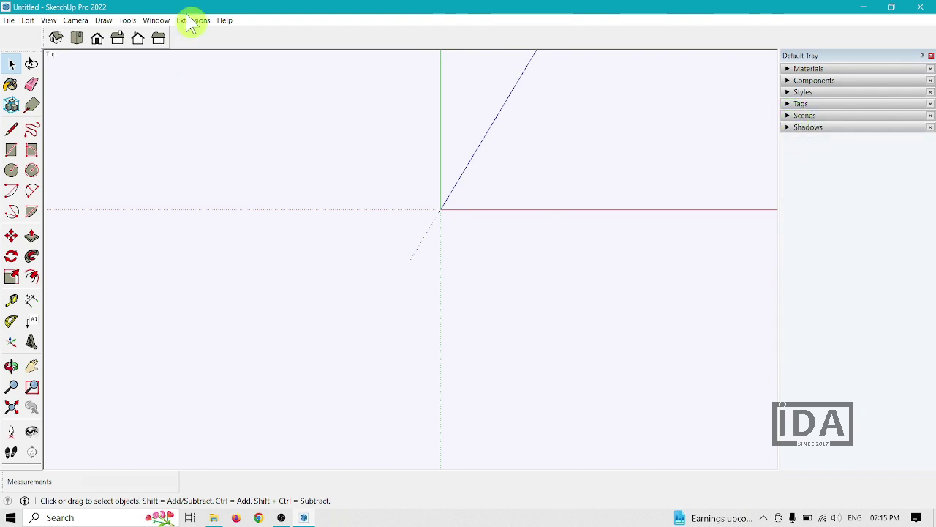
click(155, 20)
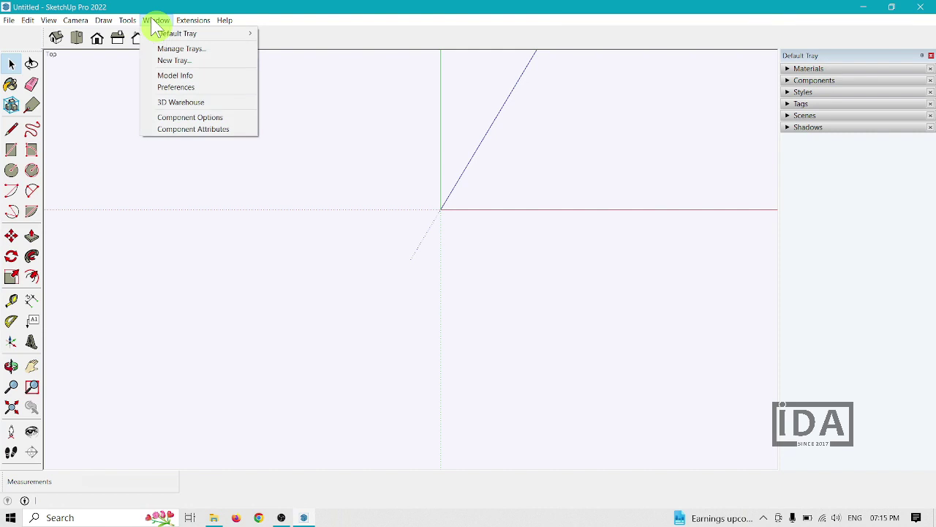
click(308, 33)
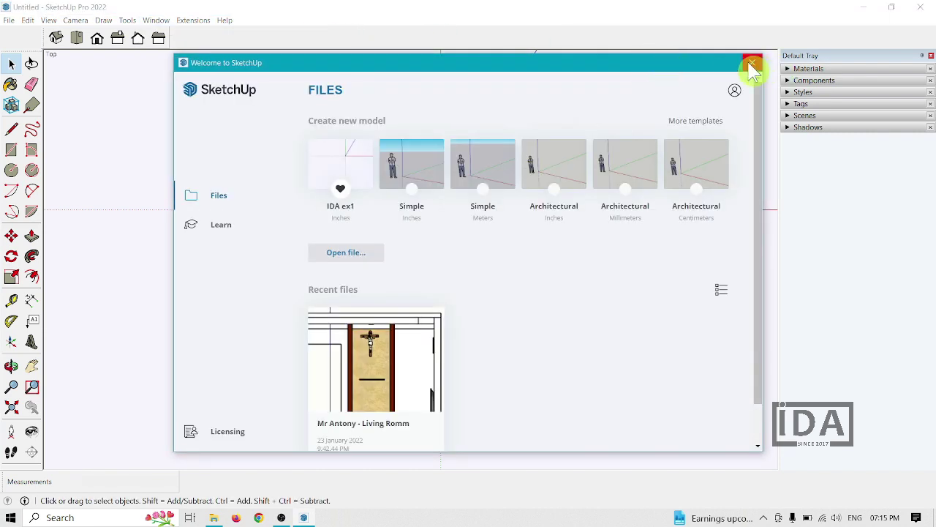
click(753, 64)
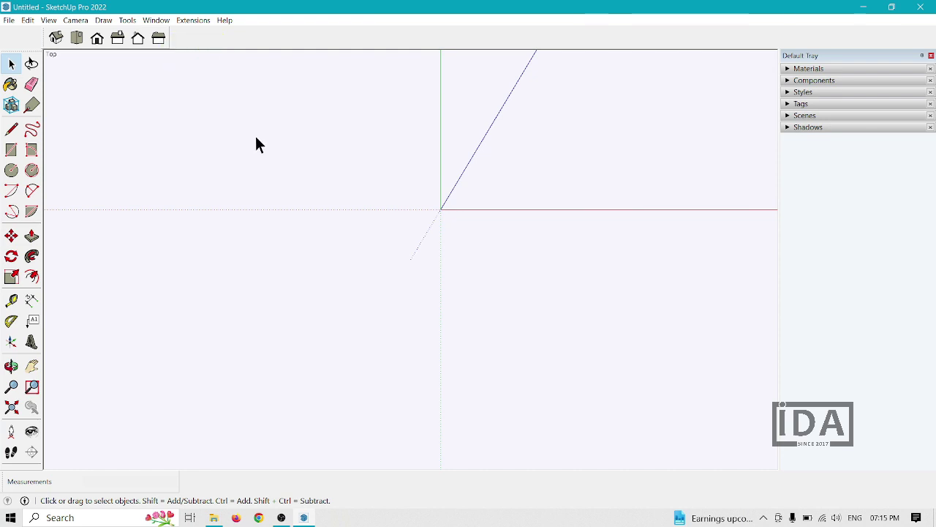
click(156, 20)
mouse_move(167, 43)
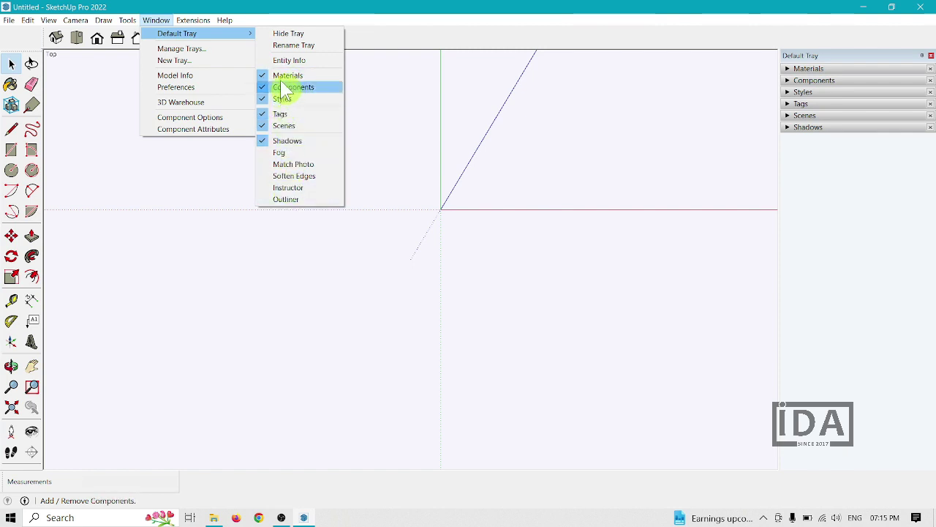
Hide the Default Tray and then show it again from the Window menu
click(289, 35)
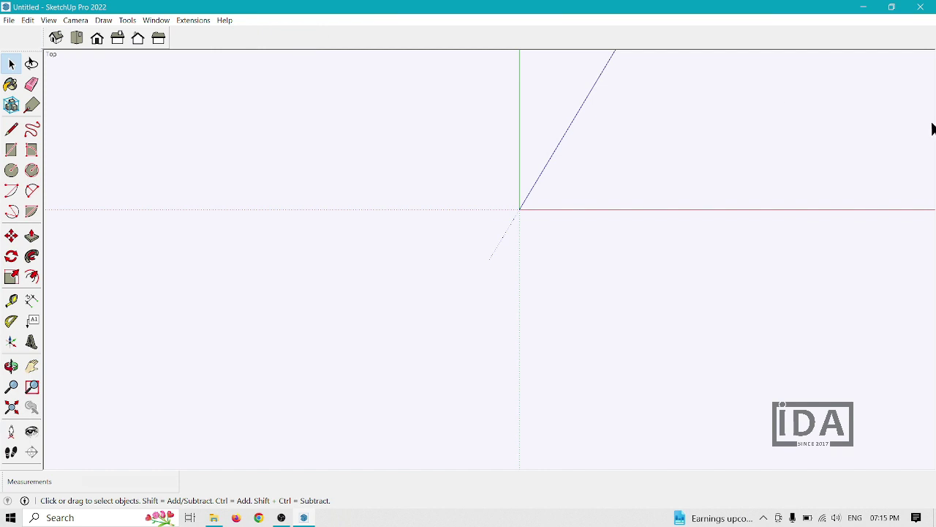
click(156, 20)
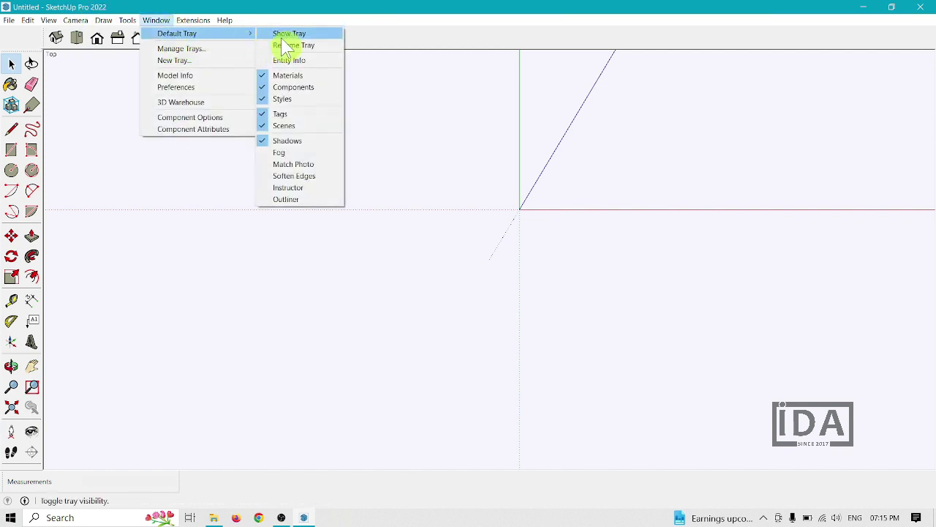
click(285, 36)
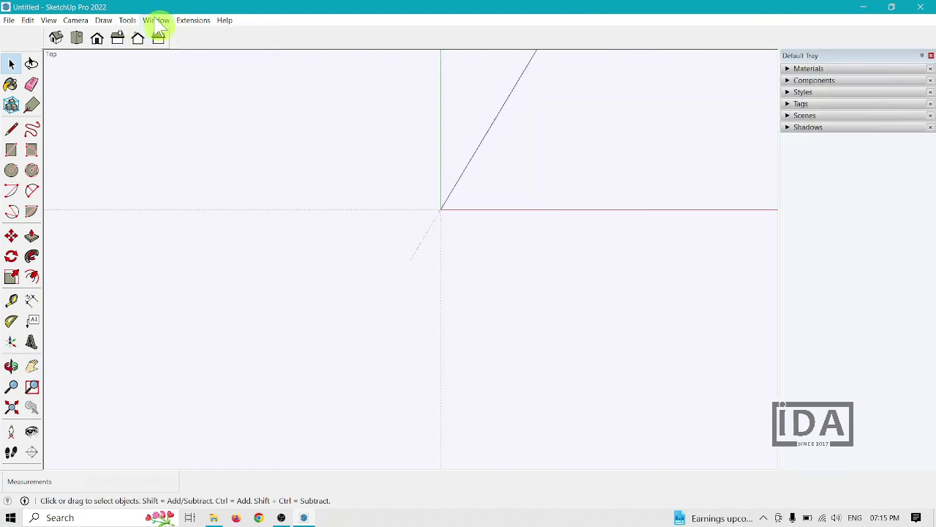
Rename the Default Tray to 'IDA'
click(193, 20)
mouse_move(158, 19)
mouse_move(178, 33)
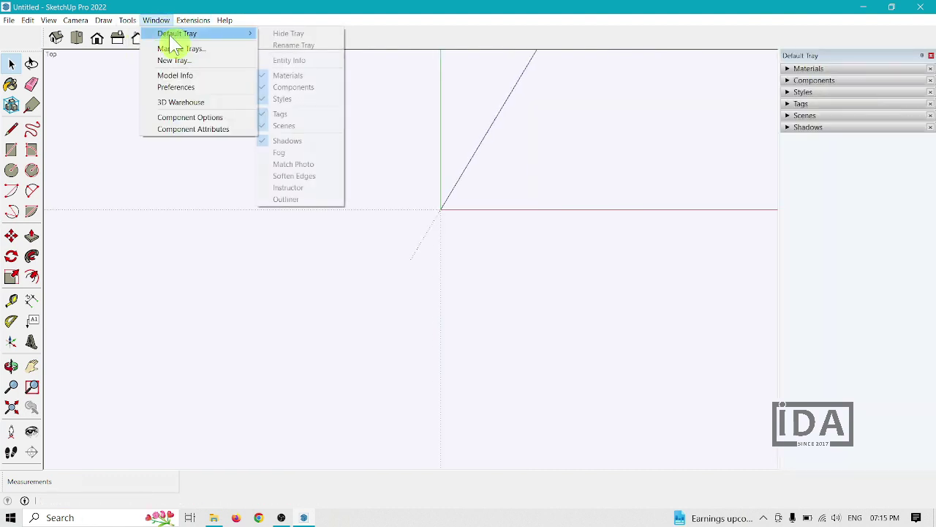
click(315, 45)
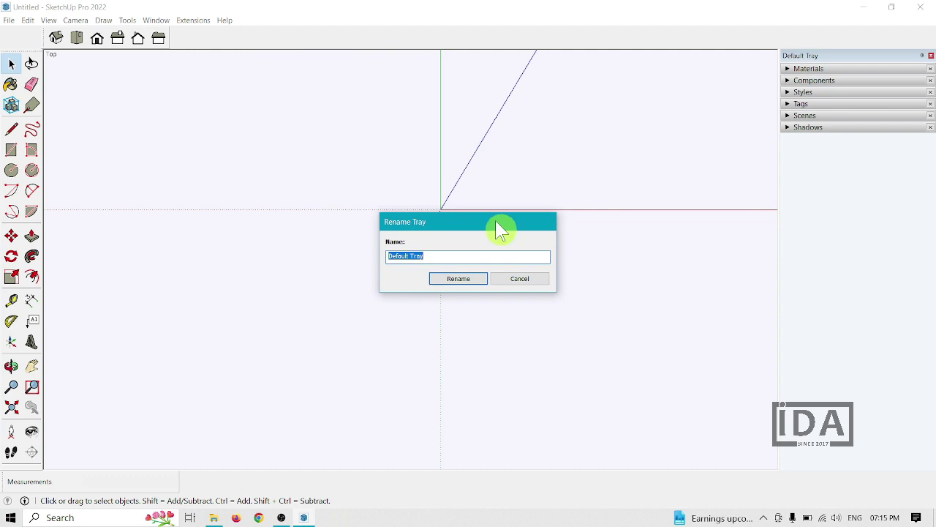
text(IDA)
click(447, 282)
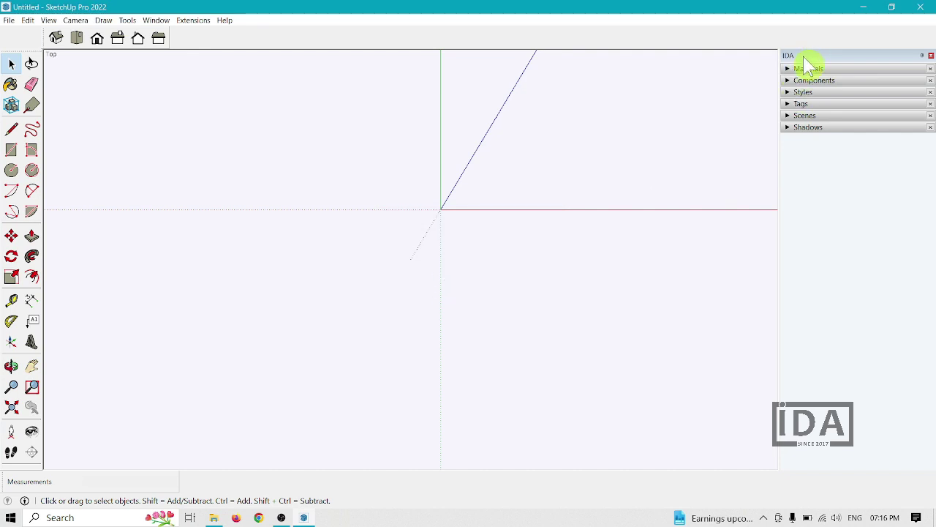
In Manage Trays, tick Entity Info and Instructor for the IDA tray and close the dialog
click(156, 20)
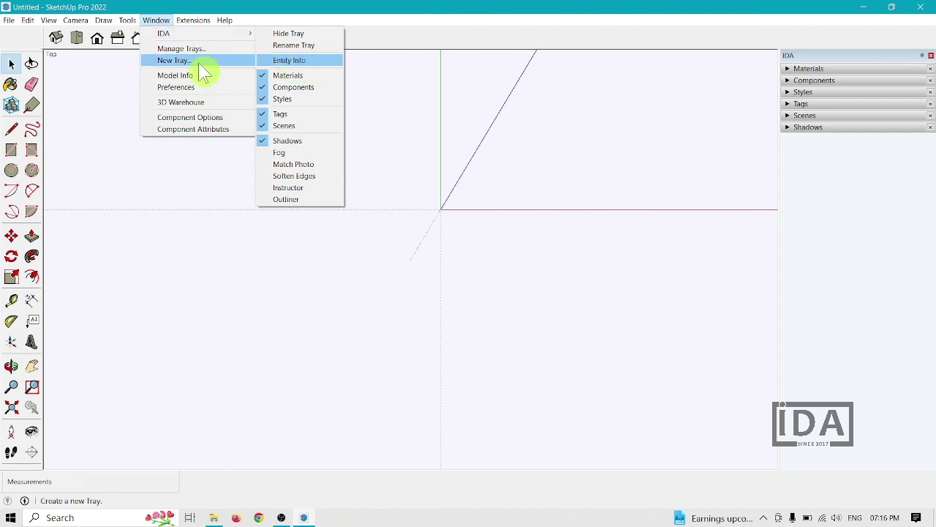
click(181, 47)
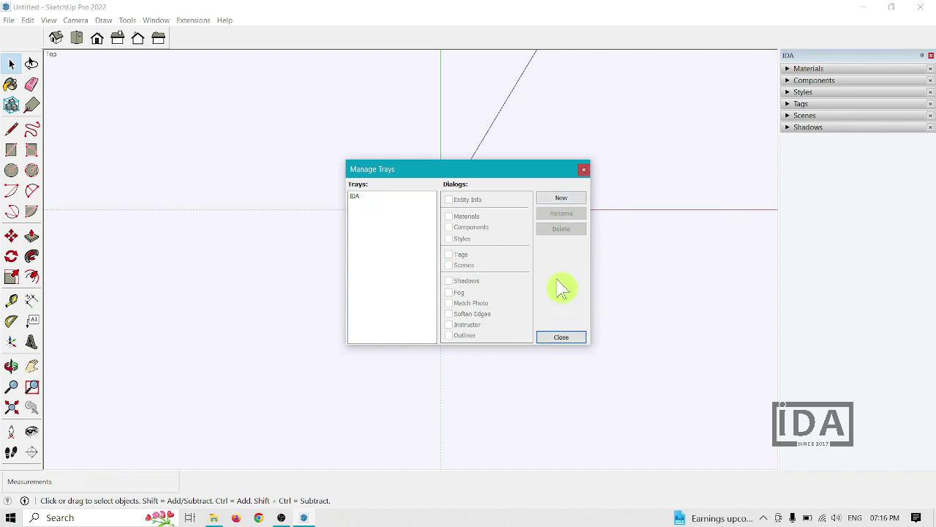
click(359, 196)
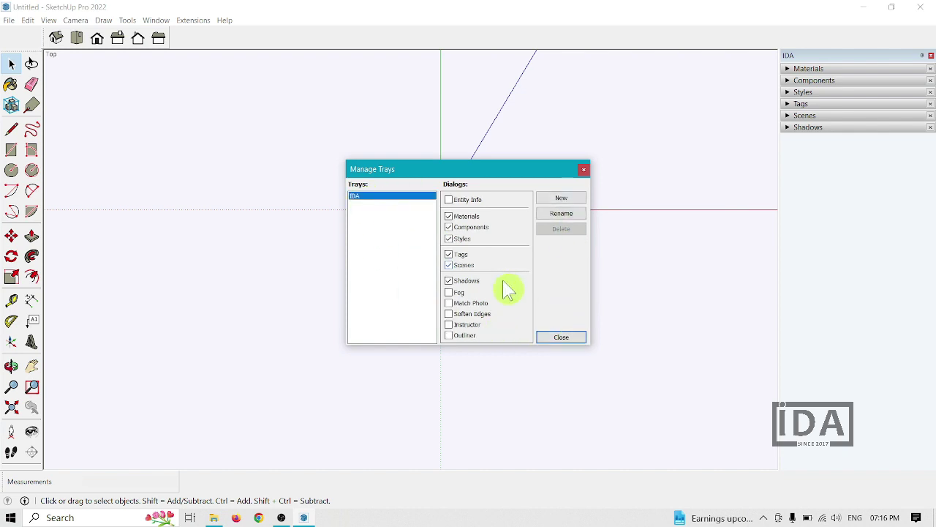
click(454, 204)
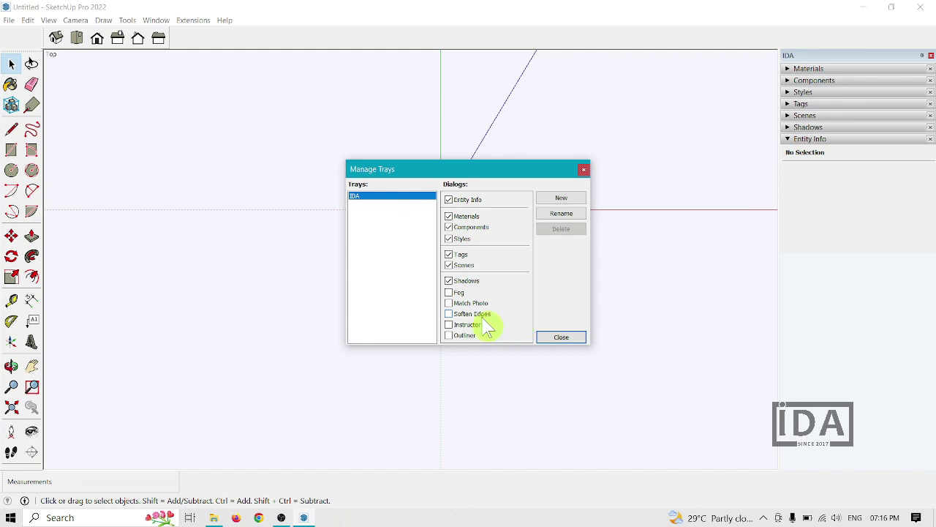
click(449, 325)
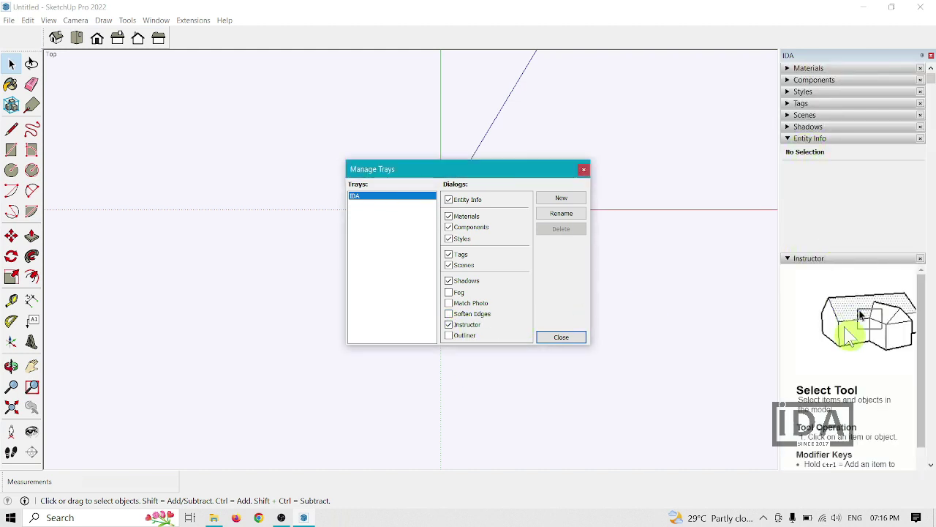
click(560, 337)
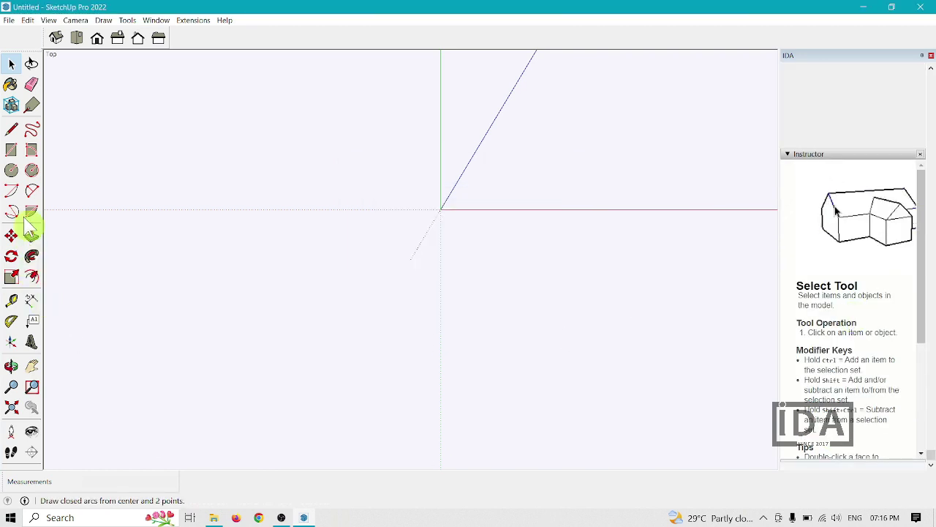
Start a rectangle below the origin with the Rectangle tool, then cancel it with Esc
click(16, 151)
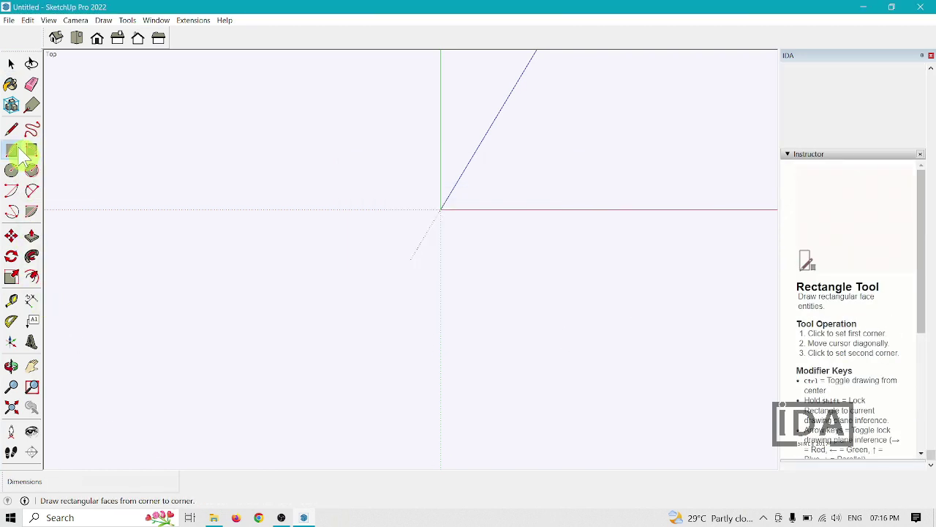
click(455, 325)
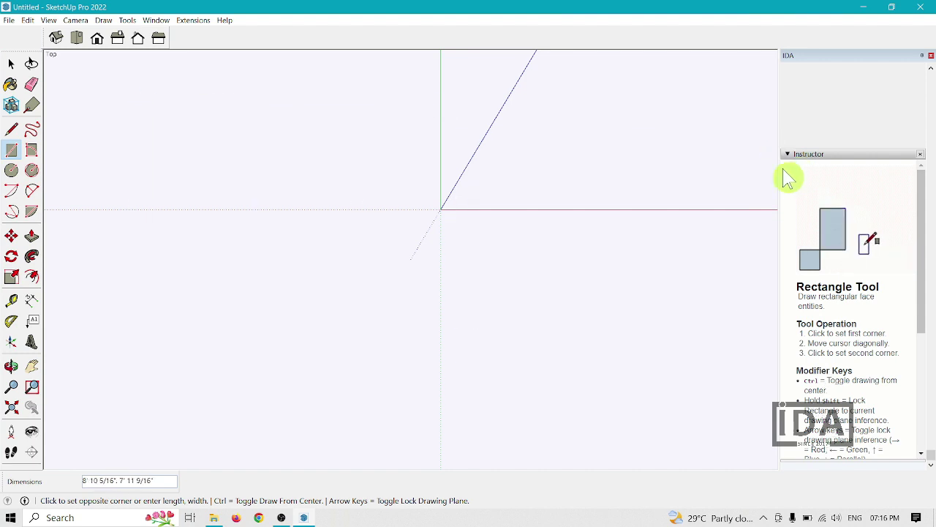
key(Escape)
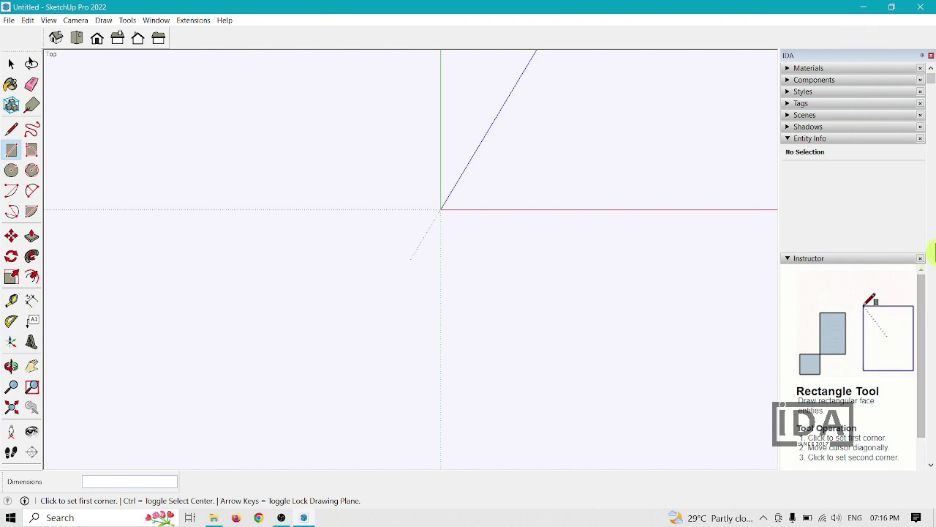
Close the Instructor panel, then expand and close the Entity Info panel
click(922, 262)
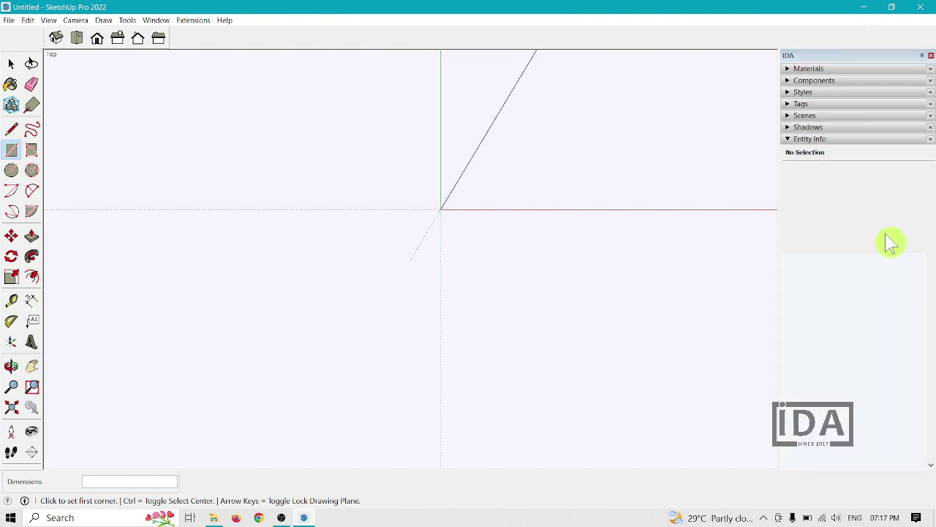
click(797, 140)
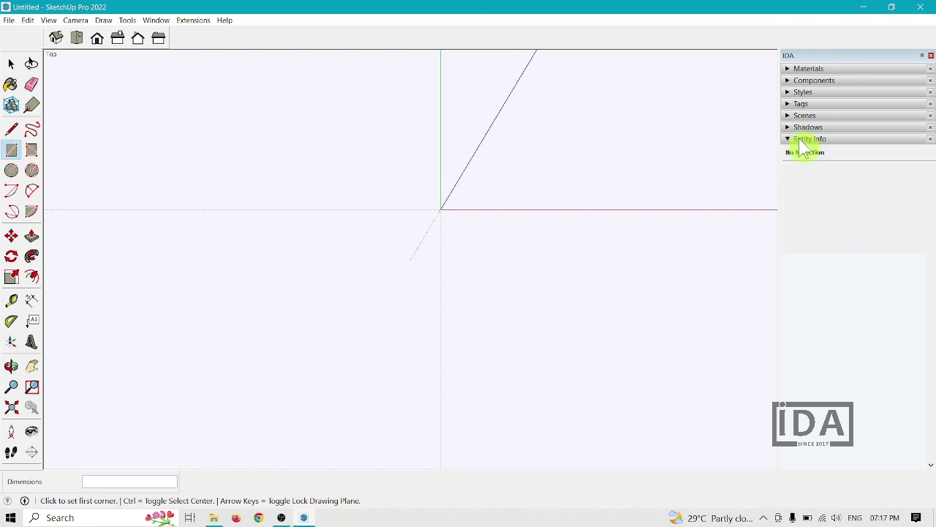
click(930, 139)
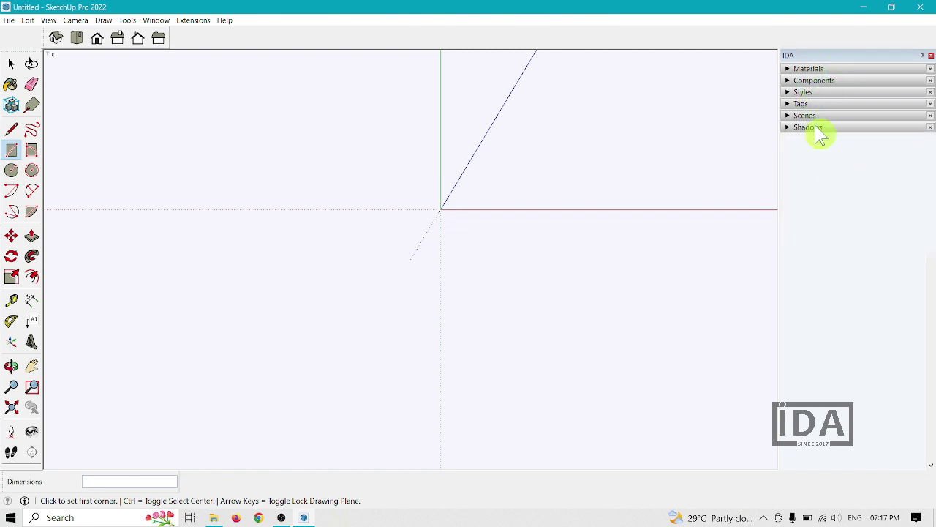
In Manage Trays, create a new tray 'IDA 2' containing the Components and Styles panels
click(158, 21)
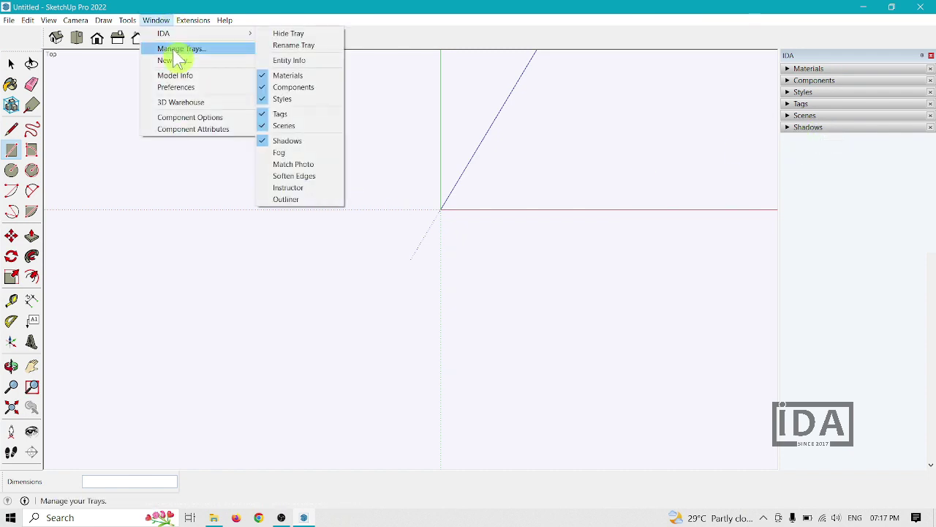
click(175, 52)
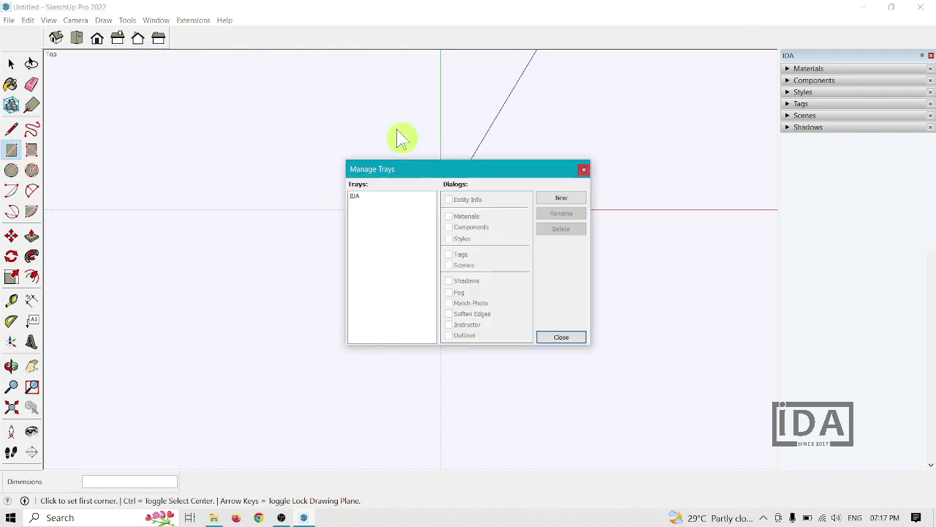
click(364, 196)
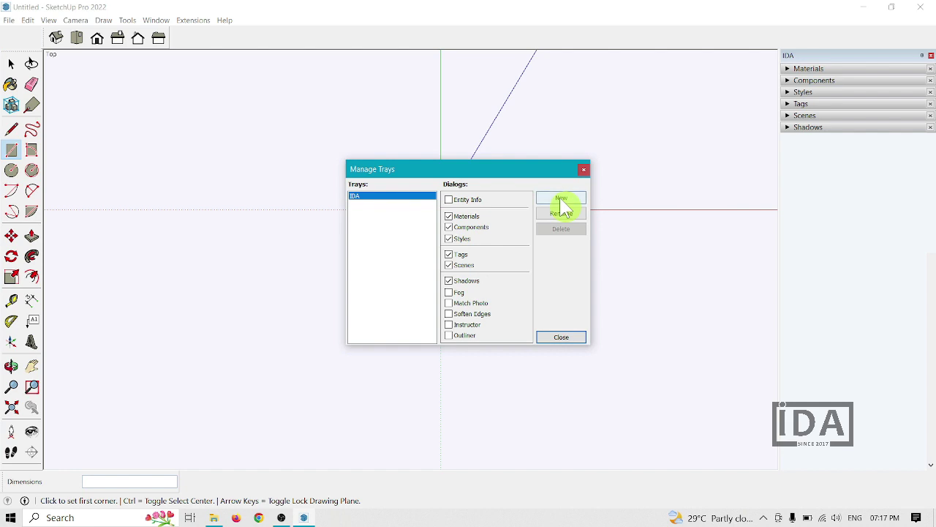
click(560, 199)
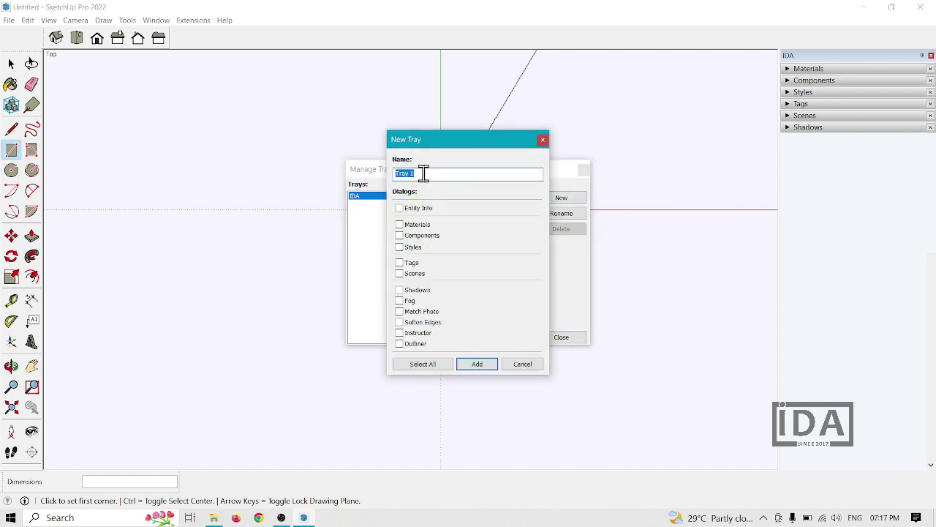
text(IDA 2)
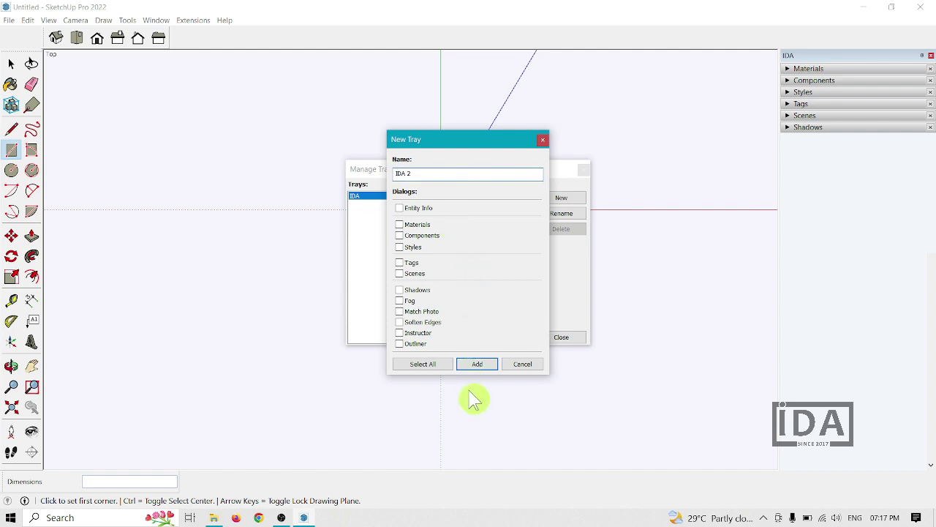
click(400, 235)
click(401, 248)
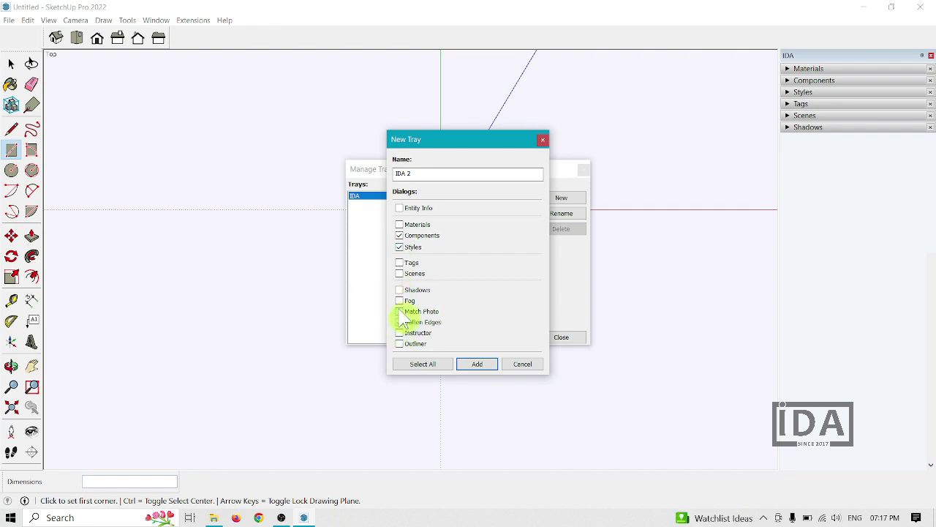
click(486, 367)
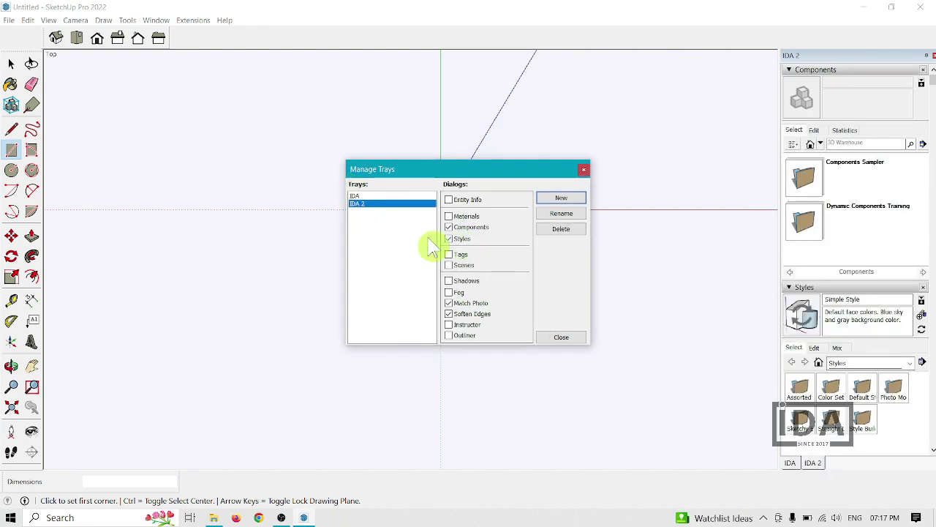
click(393, 196)
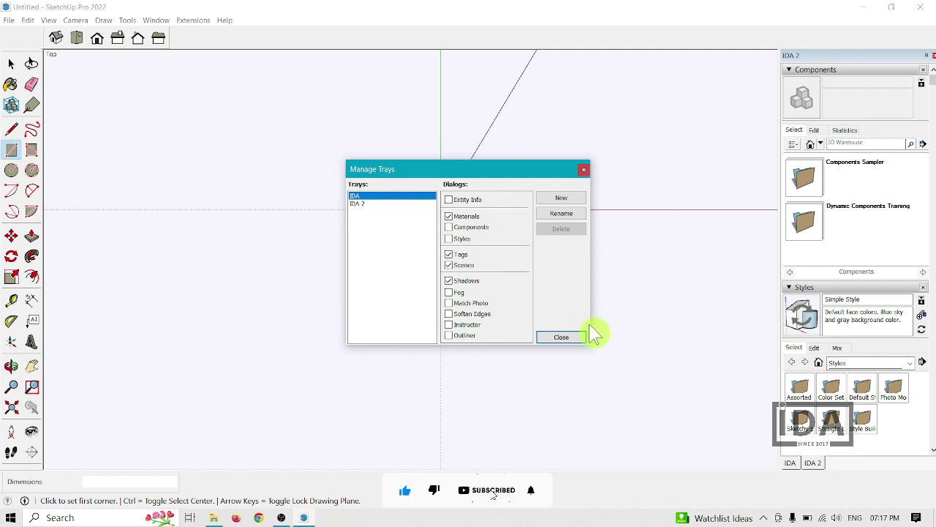
click(584, 338)
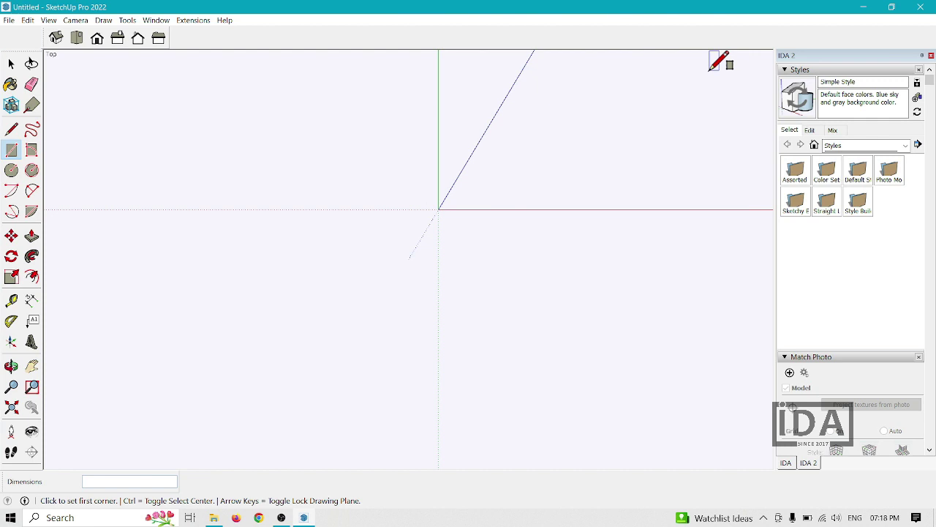
Switch the side panel from IDA 2 to the IDA tray, then cancel the New Tray dialog
right_click(818, 59)
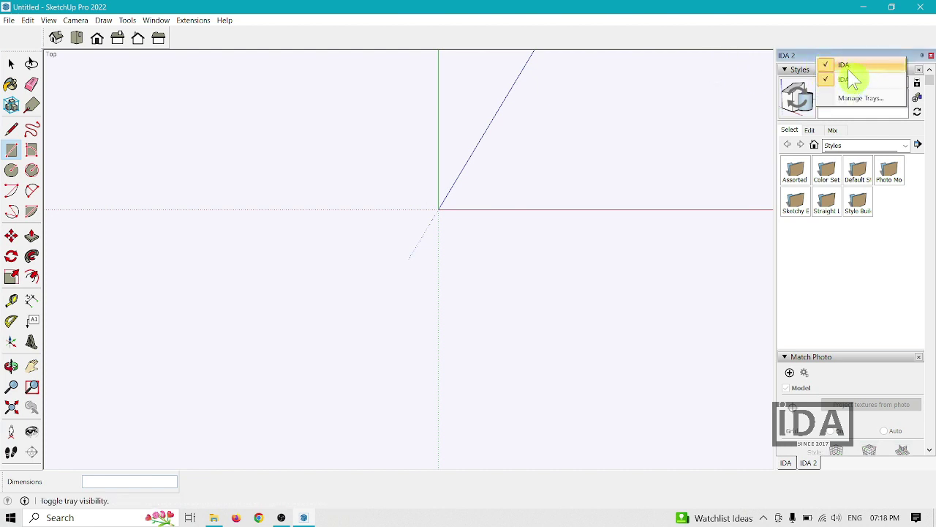
click(844, 81)
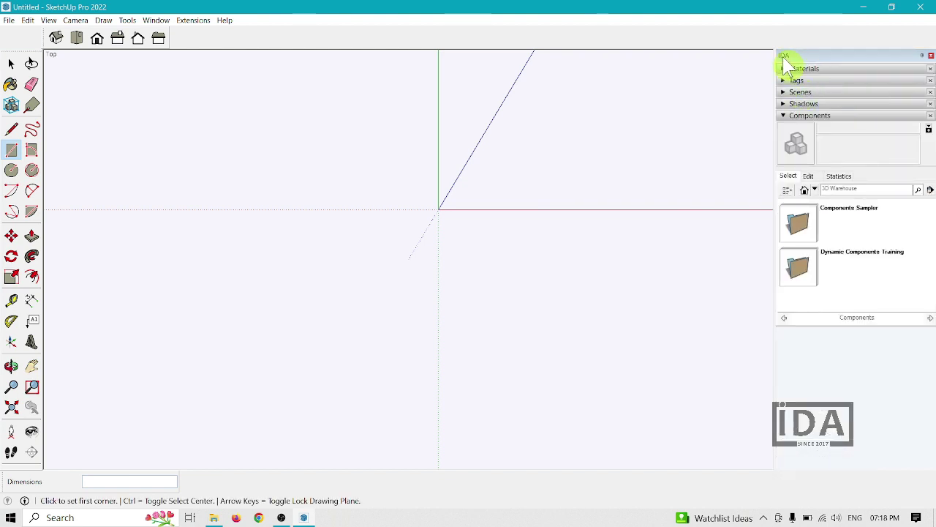
click(157, 22)
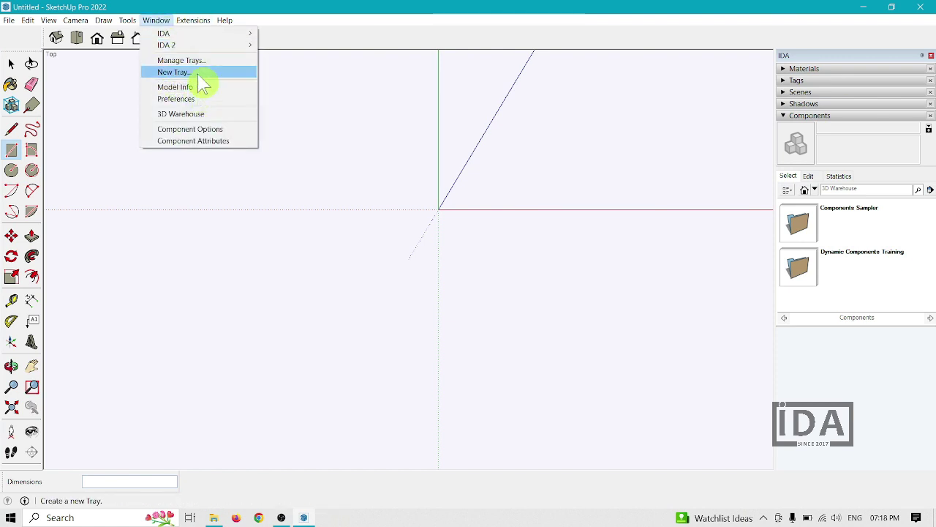
click(201, 79)
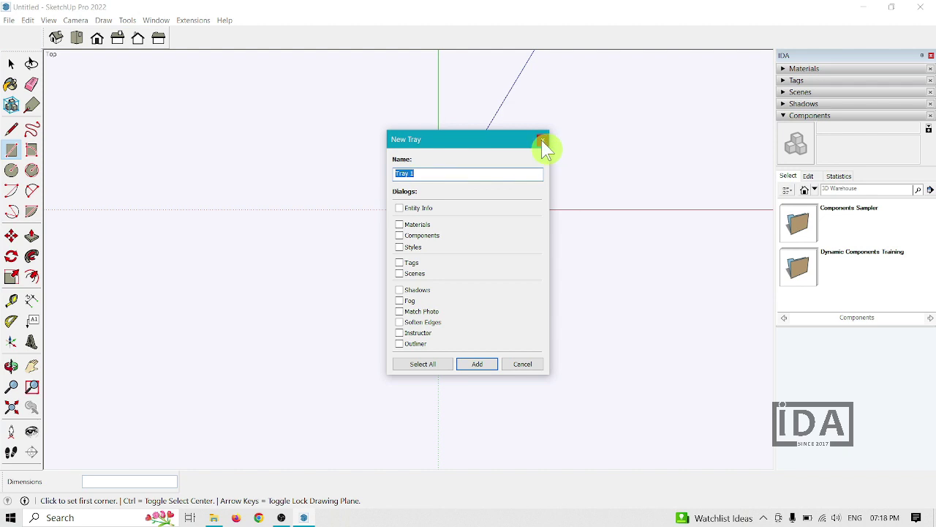
click(542, 140)
click(156, 19)
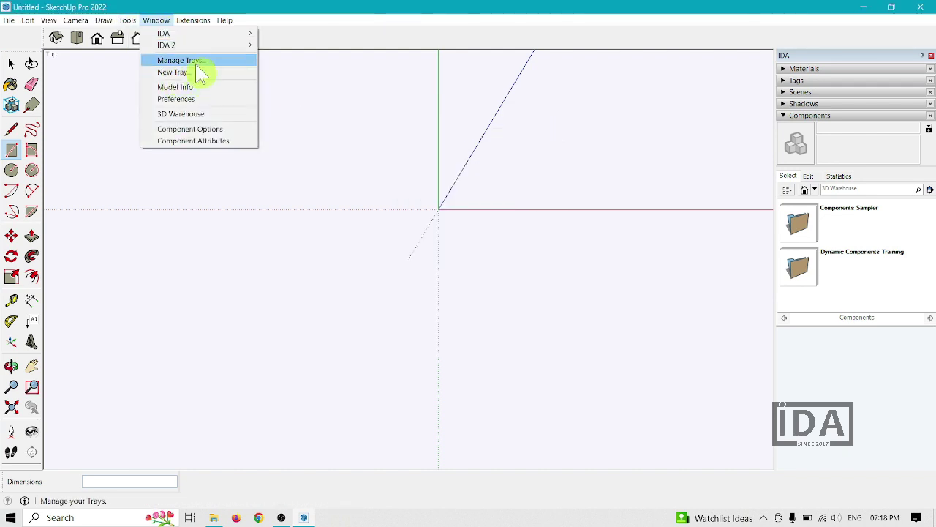
Delete the IDA 2 tray via Window > IDA 2 > Delete Tray and confirm
key(Escape)
click(156, 20)
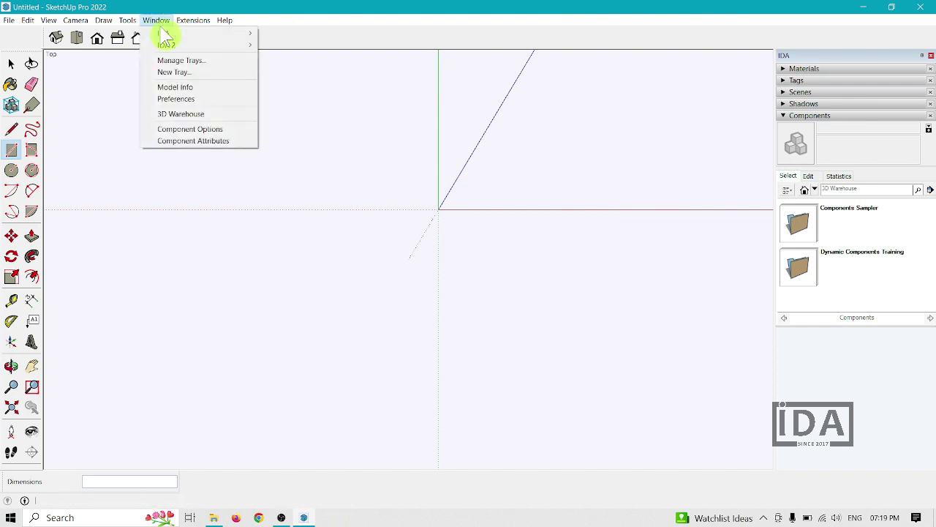
mouse_move(163, 34)
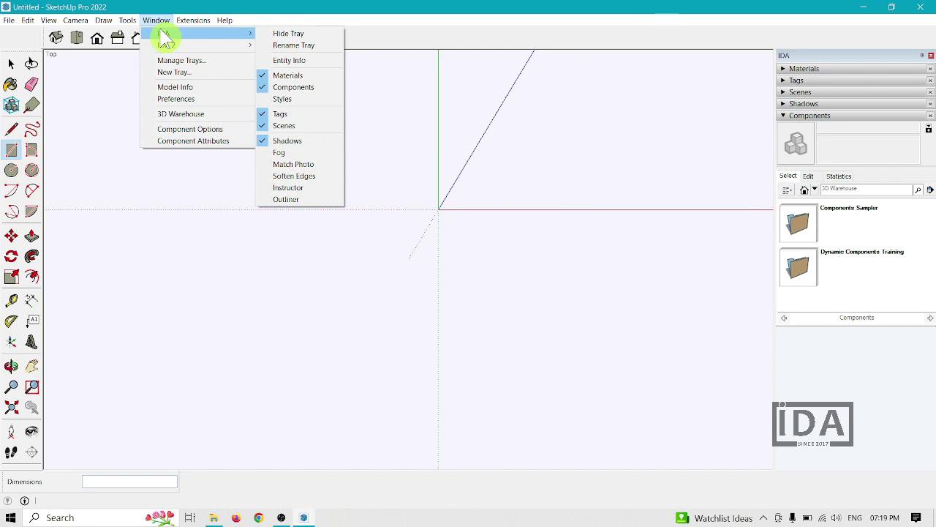
mouse_move(178, 48)
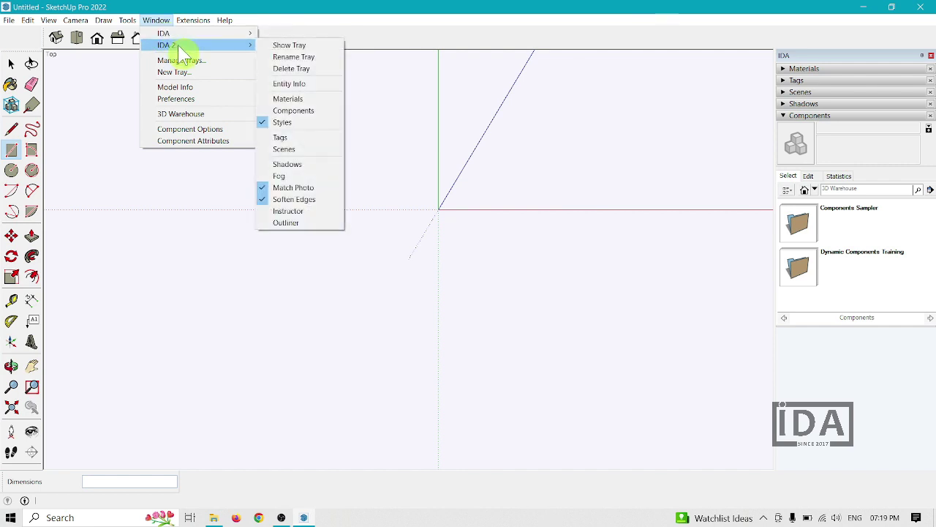
click(303, 70)
click(461, 287)
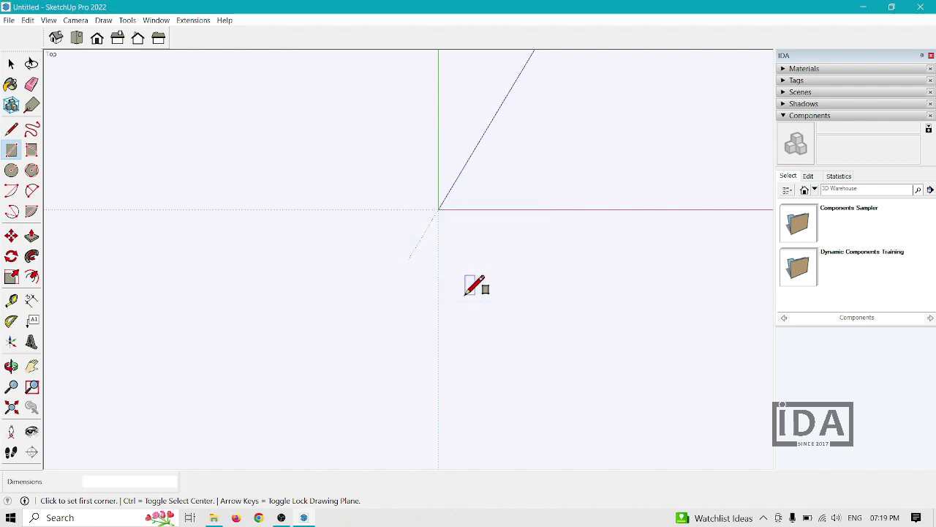
Check in Manage Trays that only the IDA tray remains
click(156, 20)
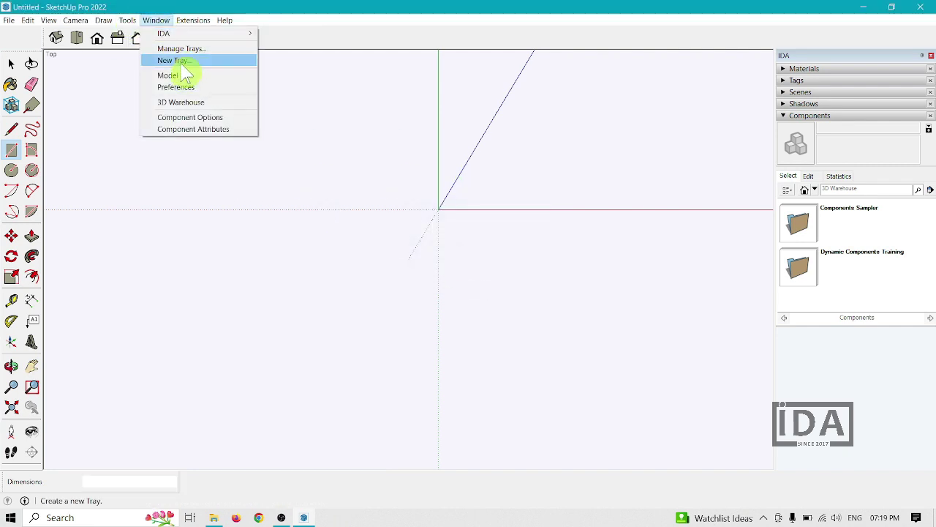
click(182, 51)
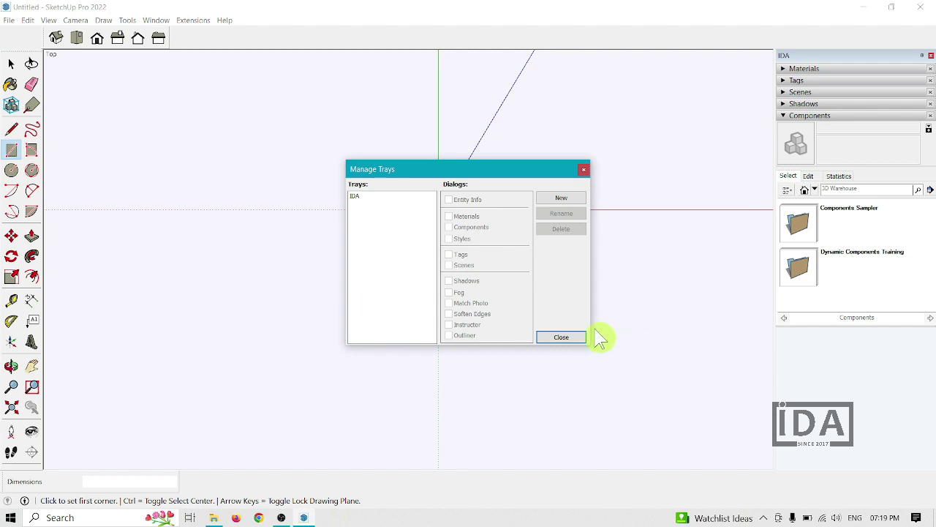
click(571, 337)
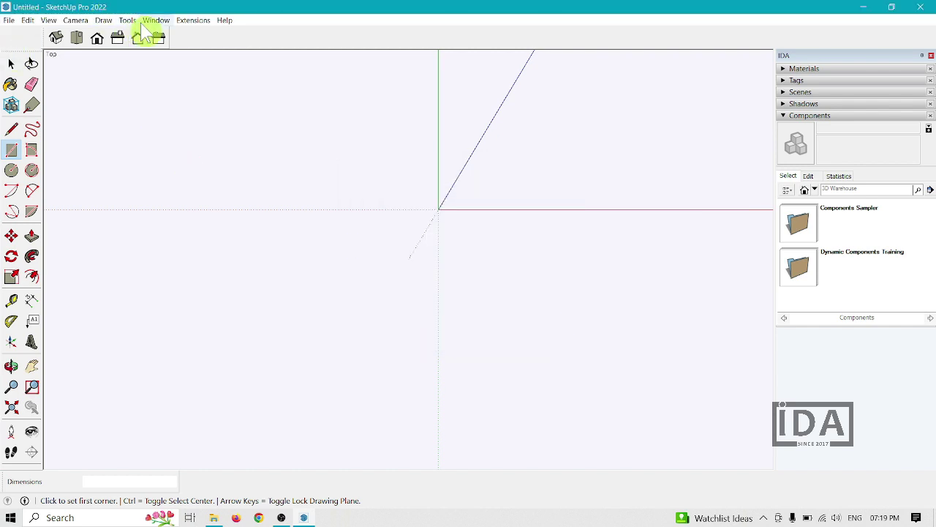
click(805, 116)
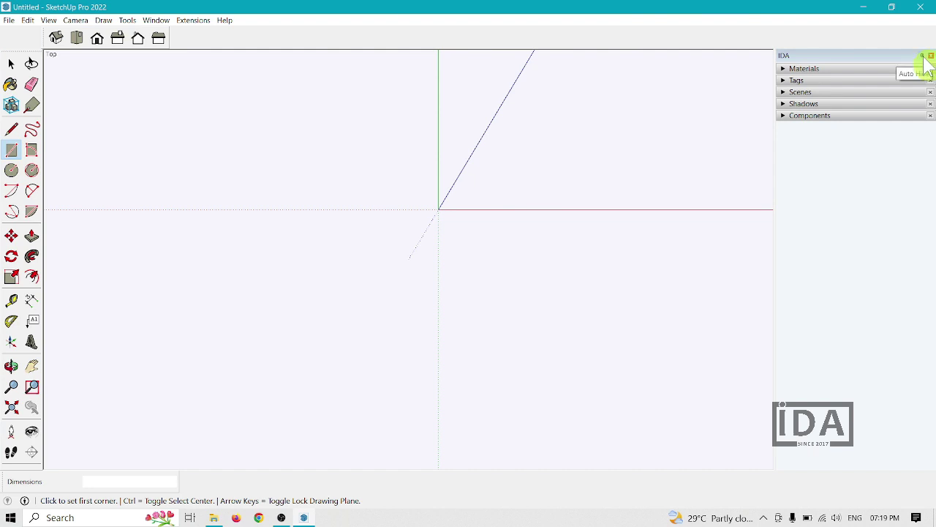
click(923, 57)
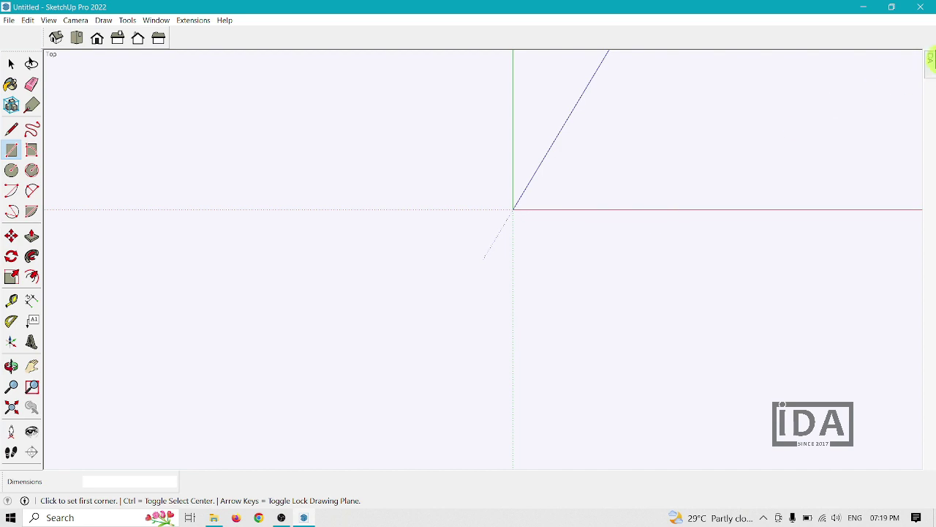
mouse_move(930, 57)
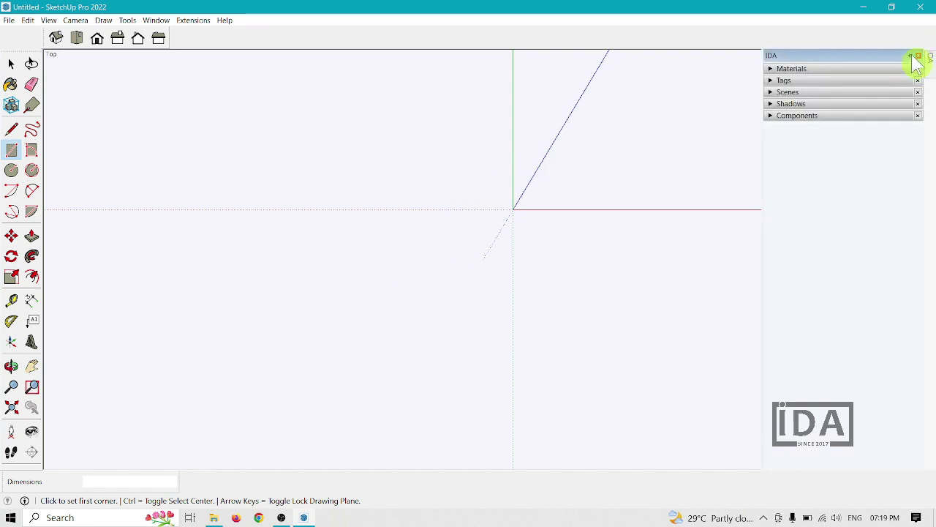
click(911, 56)
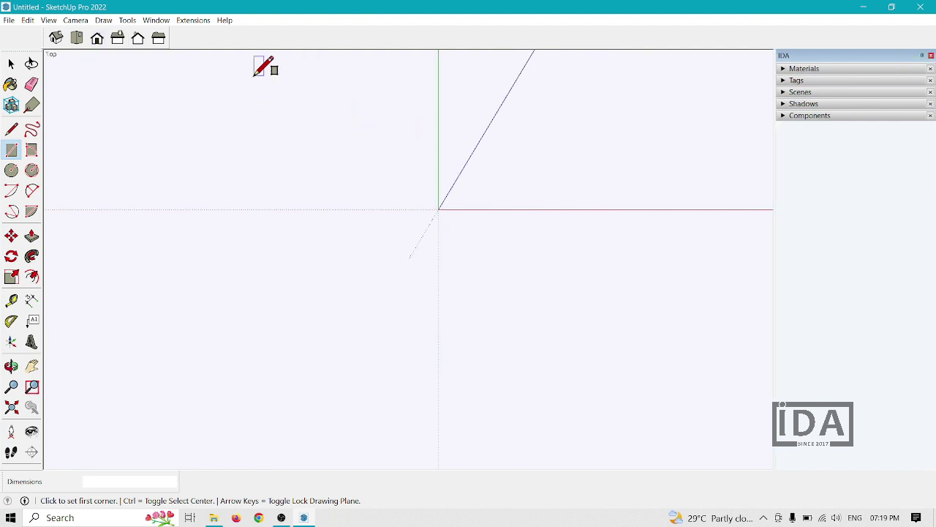
click(128, 20)
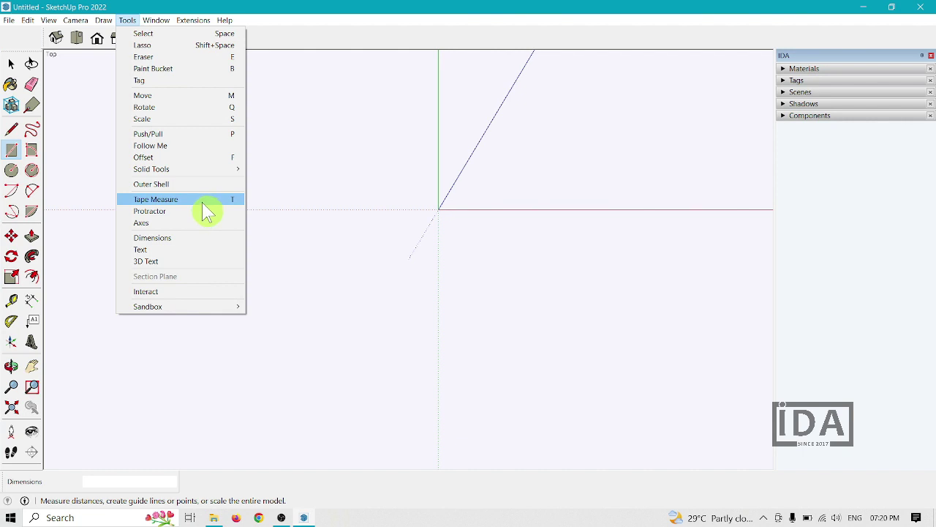
click(260, 26)
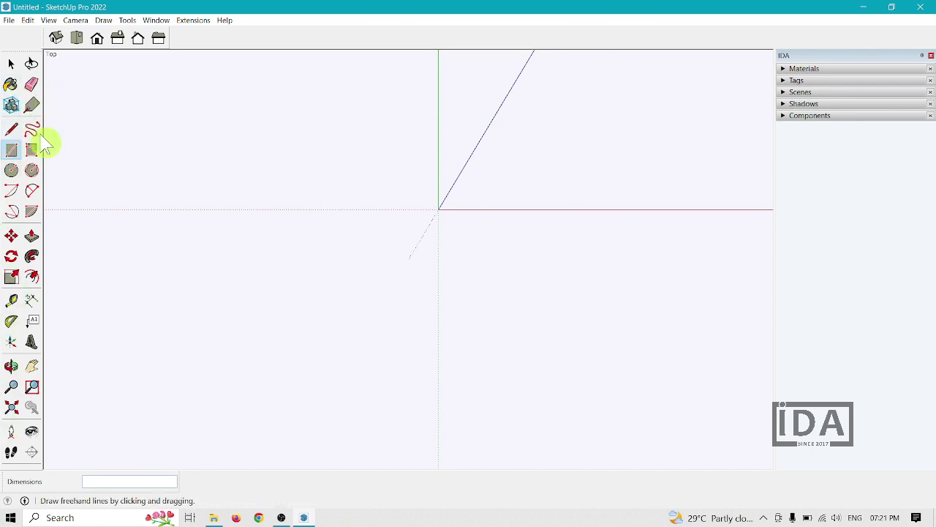
Open View > Toolbars and toggle the Camera and Chaos Vantage toolbars on and off
click(48, 19)
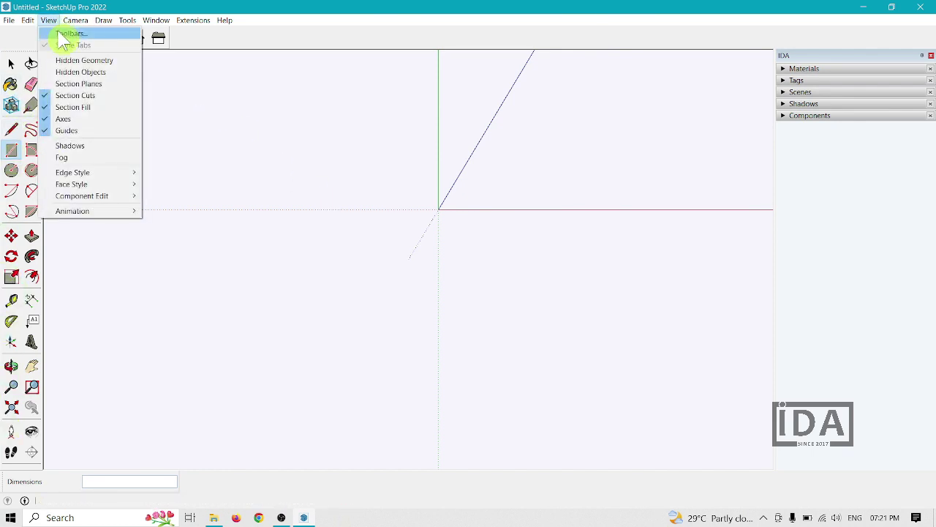
click(66, 34)
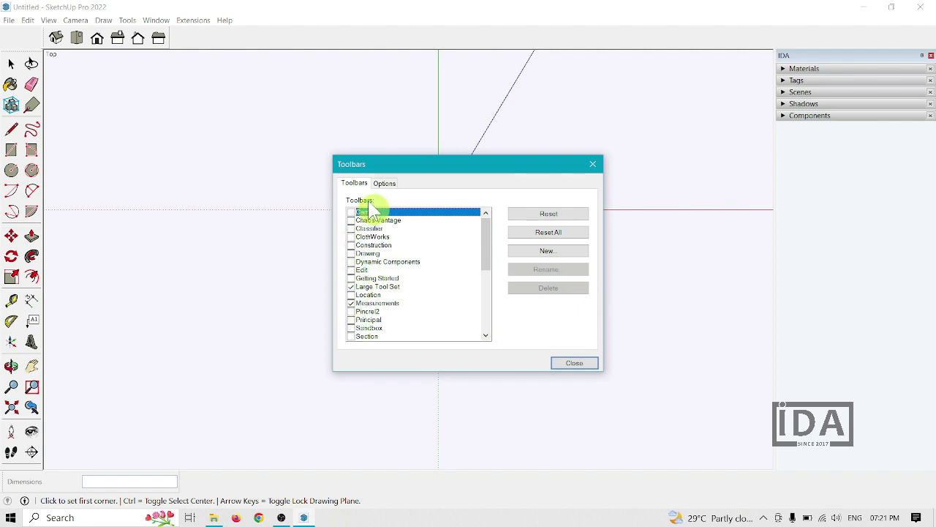
click(351, 212)
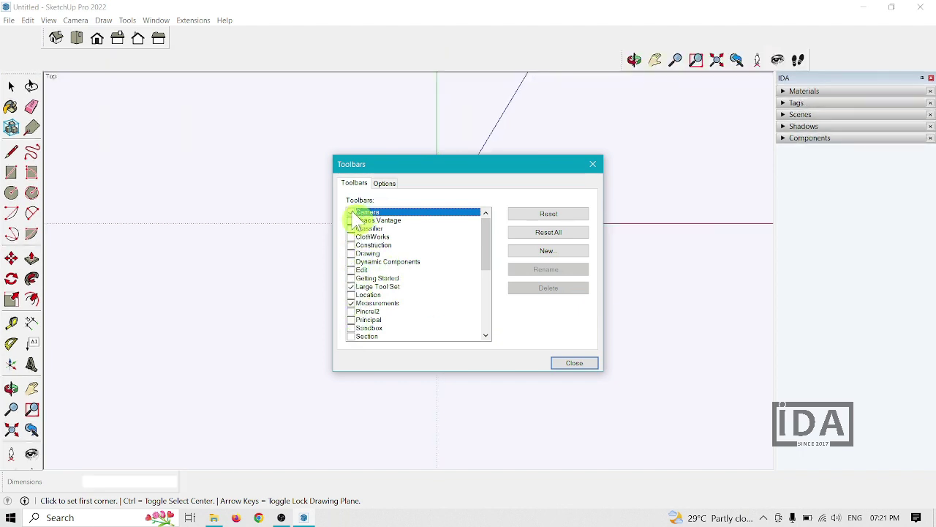
click(352, 212)
click(351, 220)
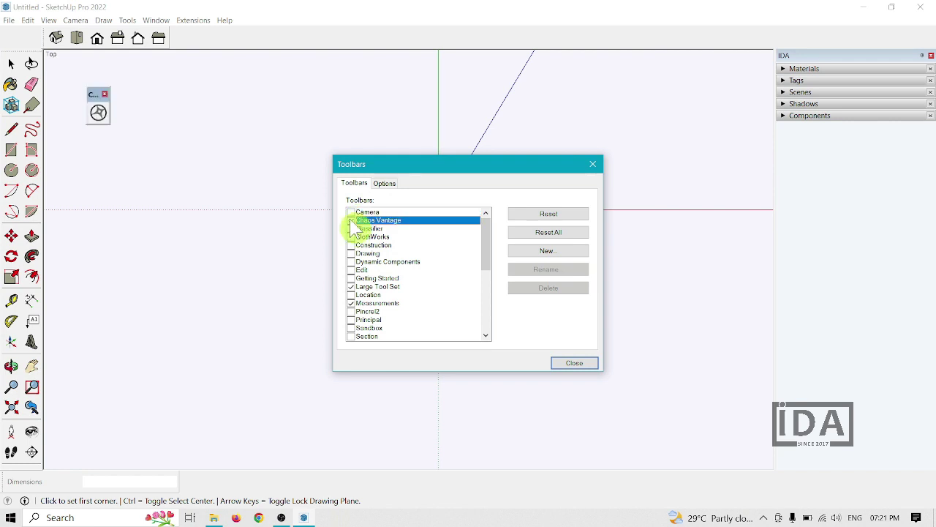
click(352, 221)
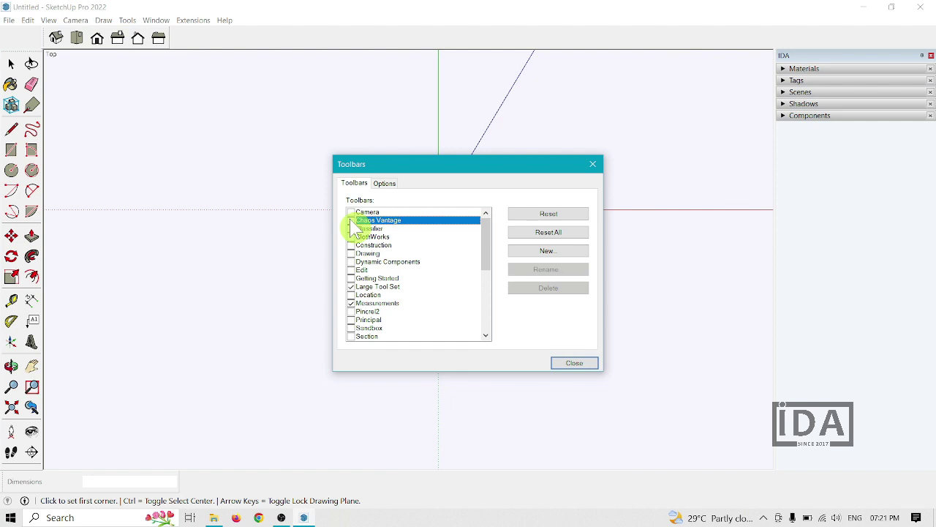
Toggle the Classifier and ClothWorks toolbars on and off, leaving both hidden
click(352, 228)
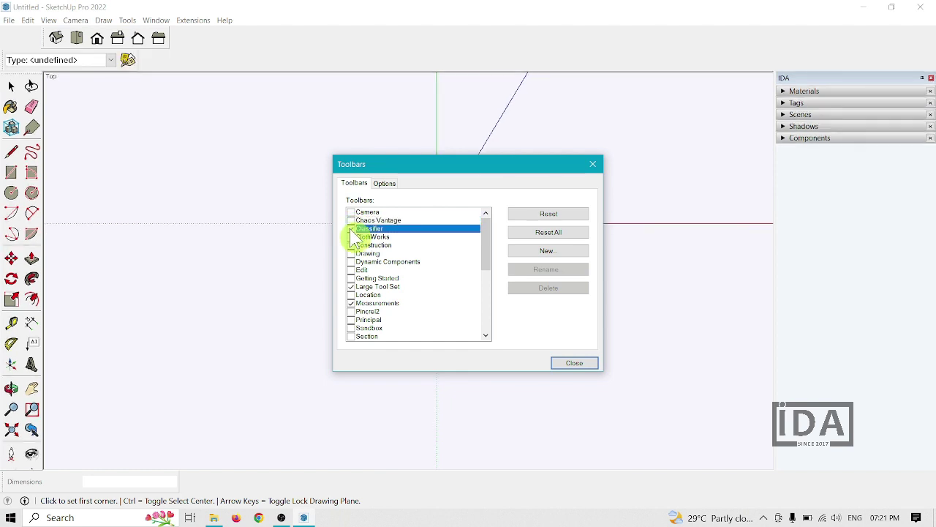
click(351, 228)
click(351, 228)
click(351, 229)
click(351, 237)
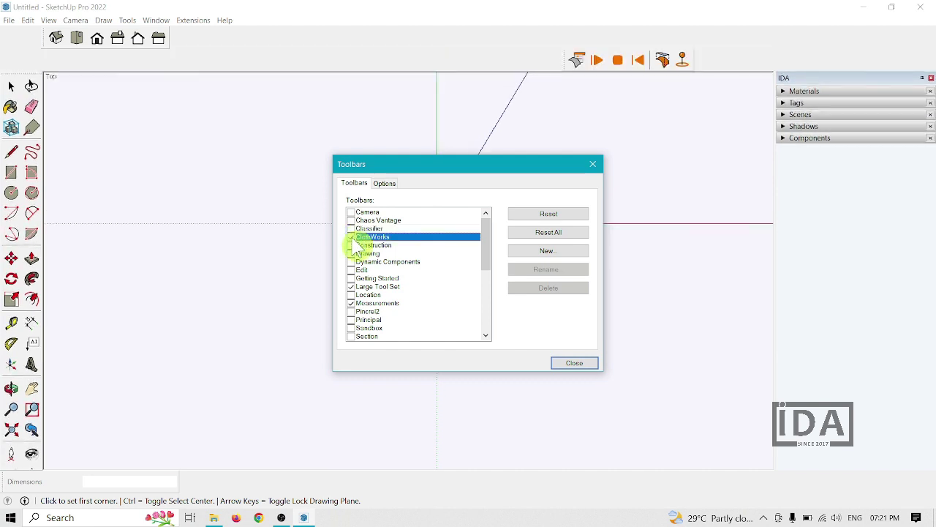
click(351, 237)
scroll(354, 270, down, 3)
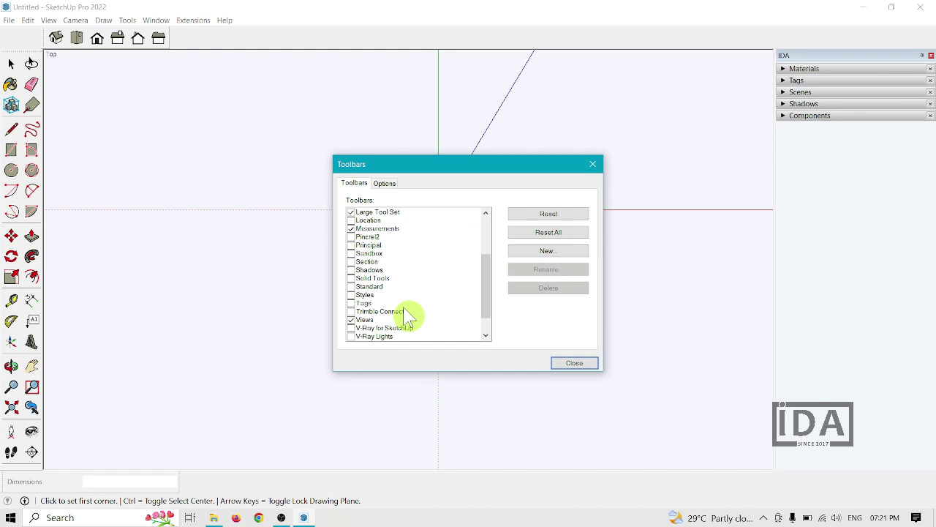
scroll(403, 307, up, 3)
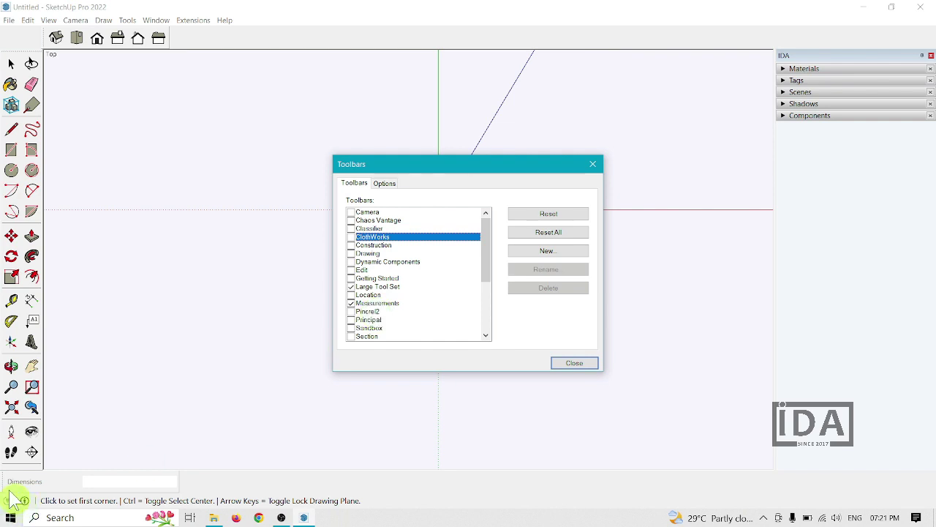
Move the Dimensions box to the bottom right of the window
mouse_move(4, 482)
mouse_down()
mouse_move(853, 481)
mouse_move(850, 495)
mouse_move(859, 471)
mouse_move(859, 490)
mouse_up()
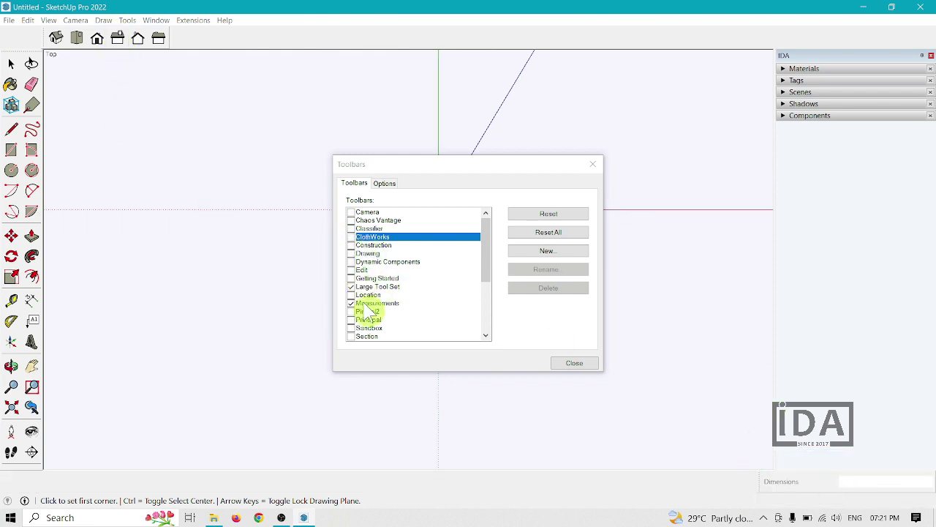
scroll(366, 311, down, 4)
scroll(365, 311, down, 1)
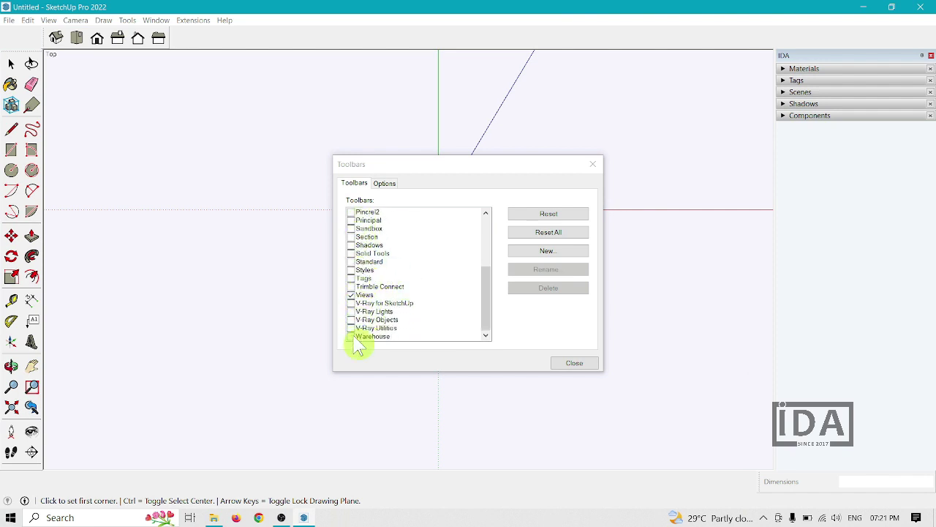
Turn on the Styles toolbar and dock it beside Views in the top toolbar row
scroll(356, 344, up, 1)
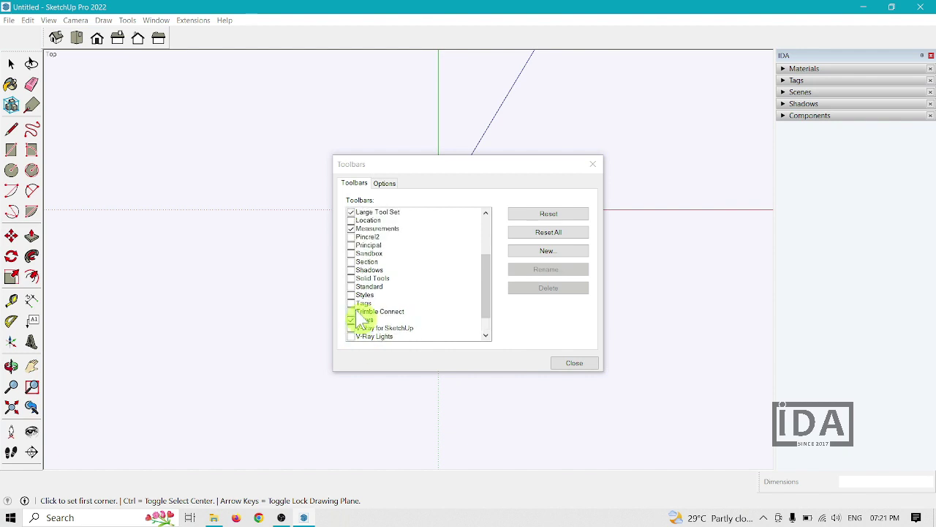
scroll(361, 320, up, 1)
scroll(360, 322, up, 2)
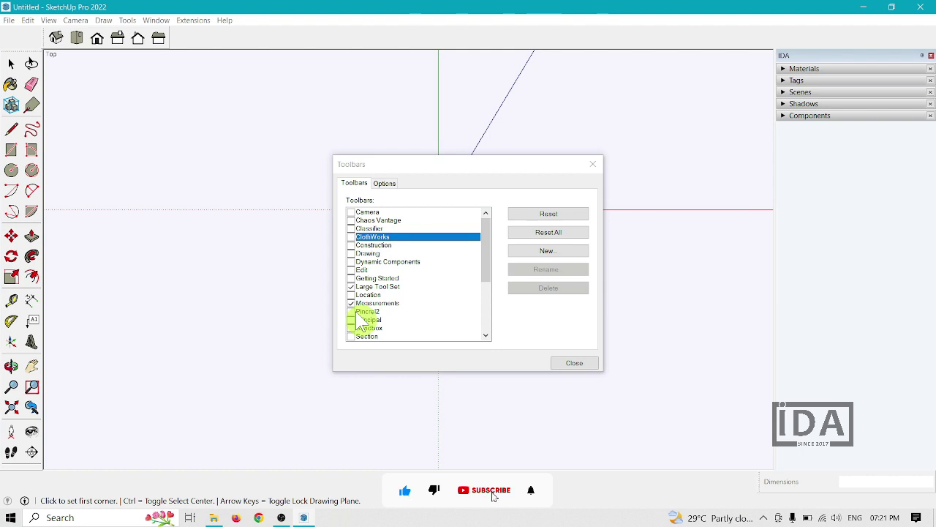
scroll(361, 320, down, 4)
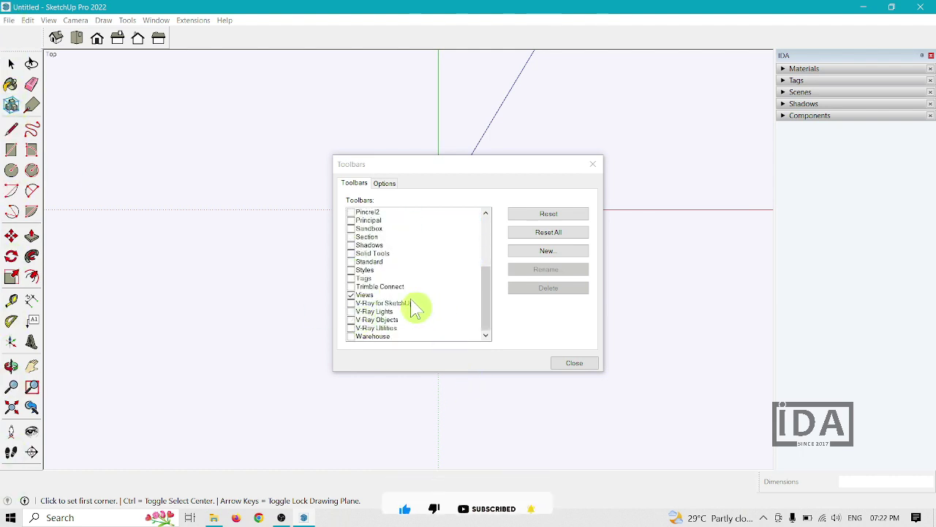
click(352, 270)
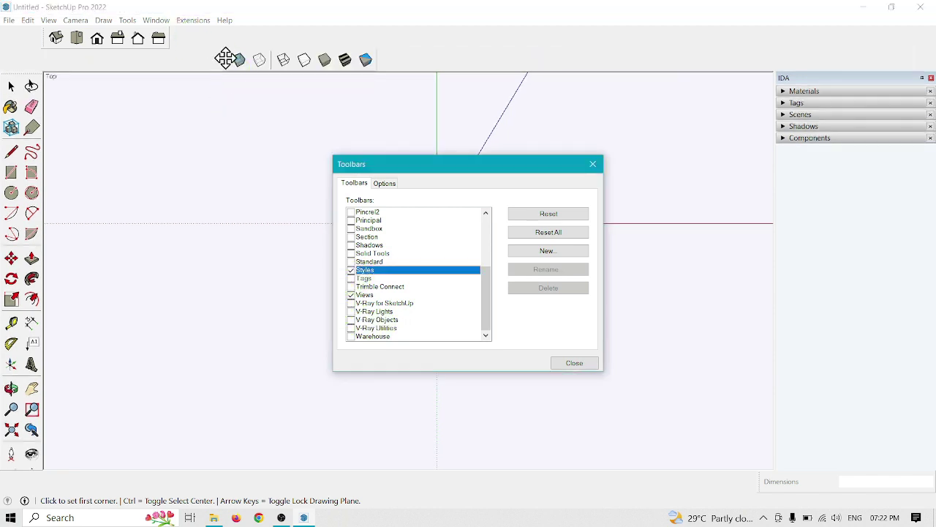
drag(226, 57, 168, 20)
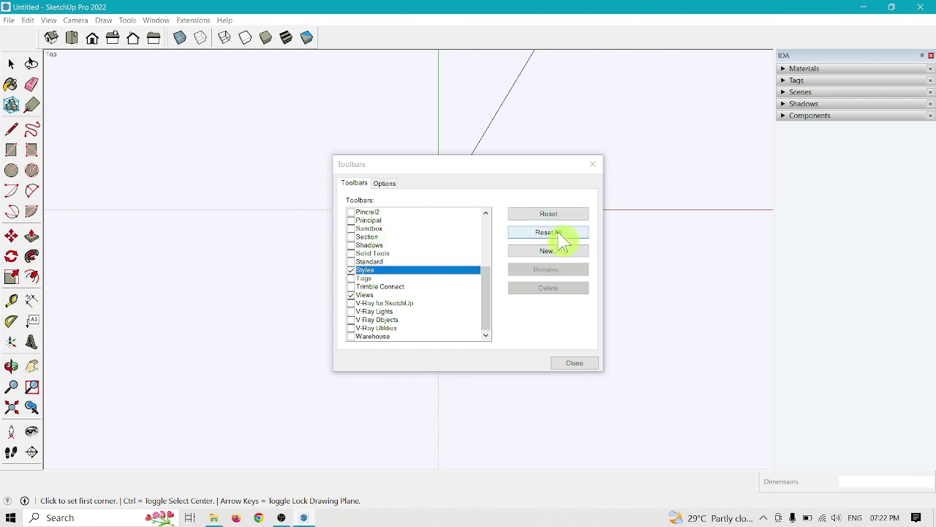
Review the icon options in the Toolbars dialog, then close it with Styles and Views toolbars docked
click(389, 183)
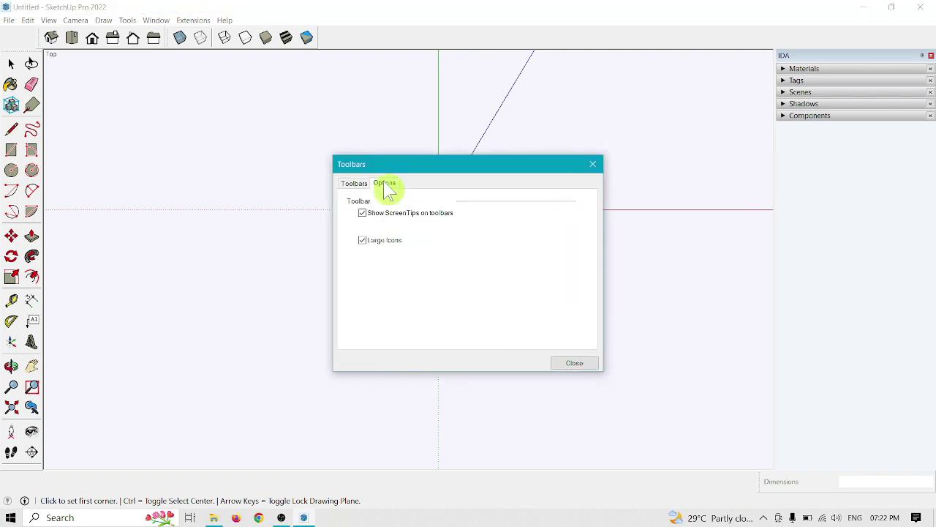
click(585, 366)
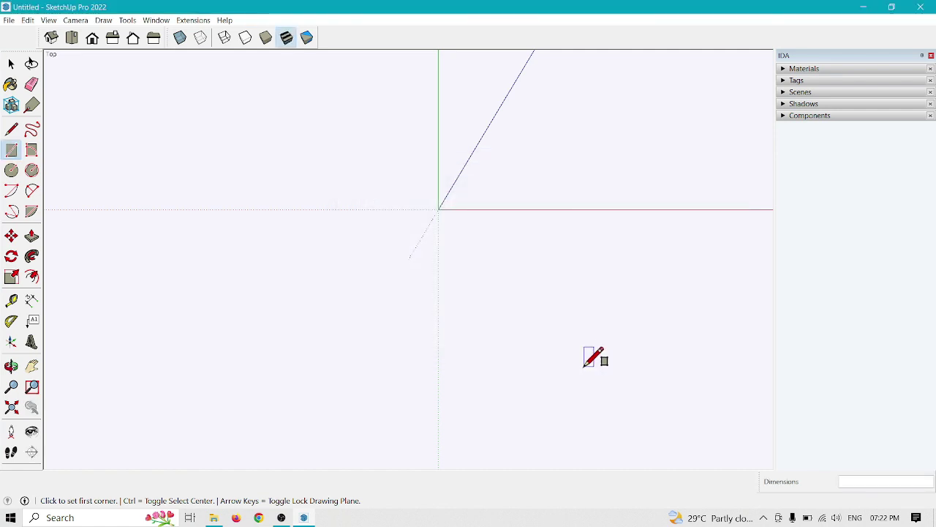